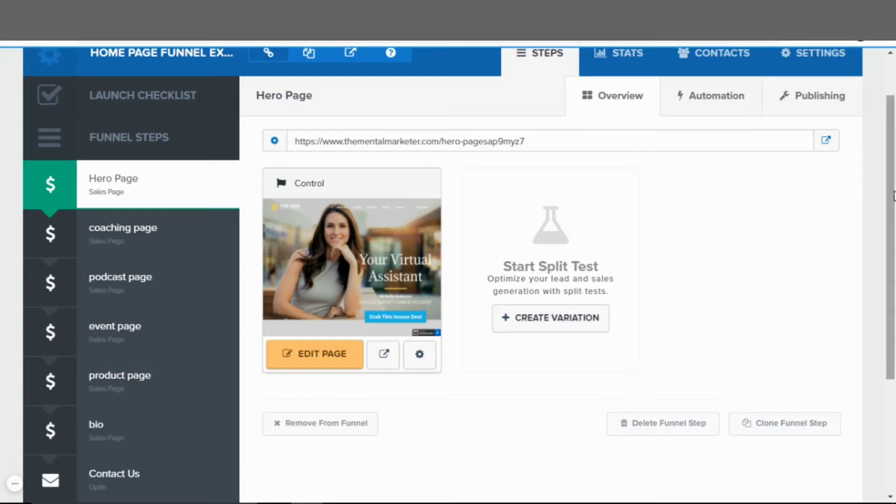
# Review the list of funnel steps and copy the Hero Page's URL from its overview.
pyautogui.moveTo(890, 196); pyautogui.dragTo(894, 248)
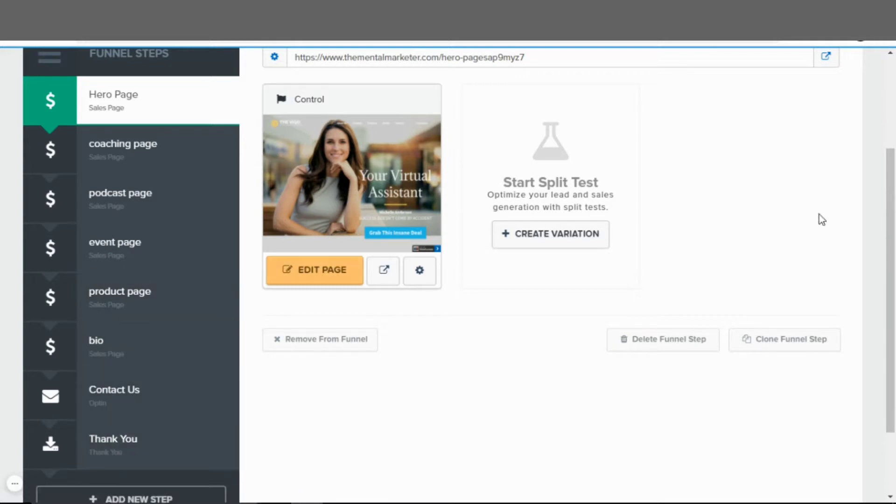
pyautogui.scroll(3, 838, 215)
pyautogui.scroll(1, 838, 215)
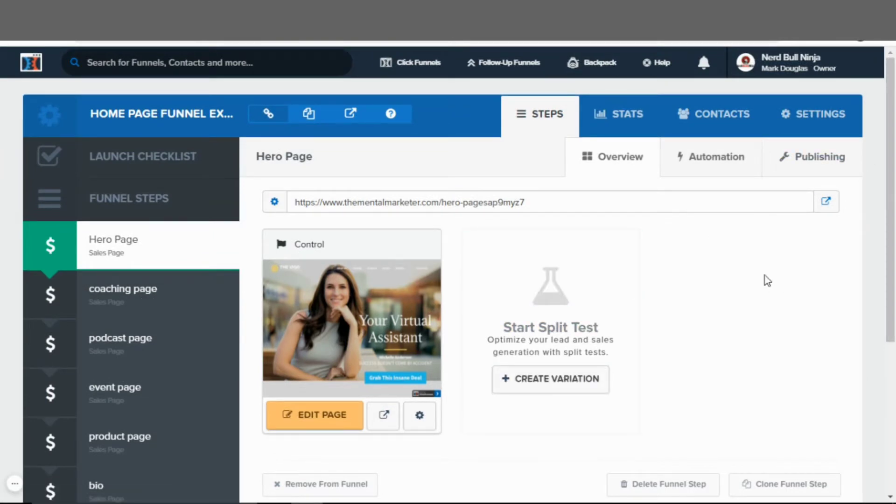
pyautogui.click(341, 204)
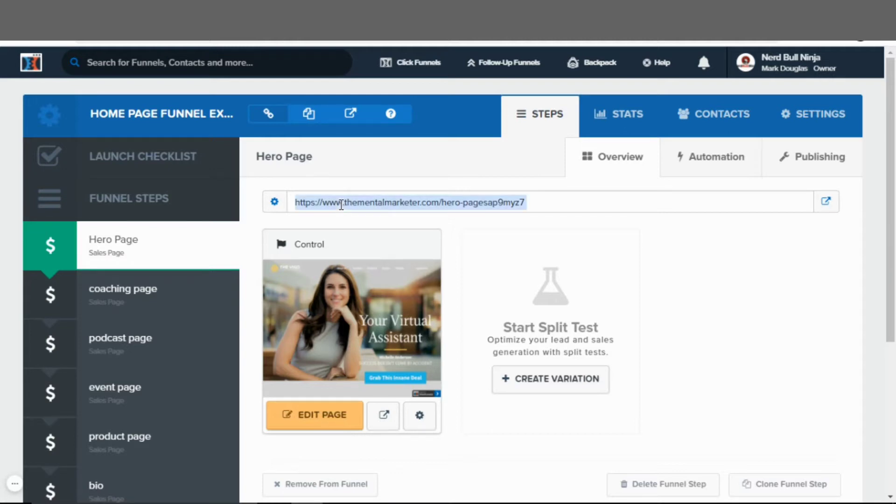
pyautogui.rightClick(341, 205)
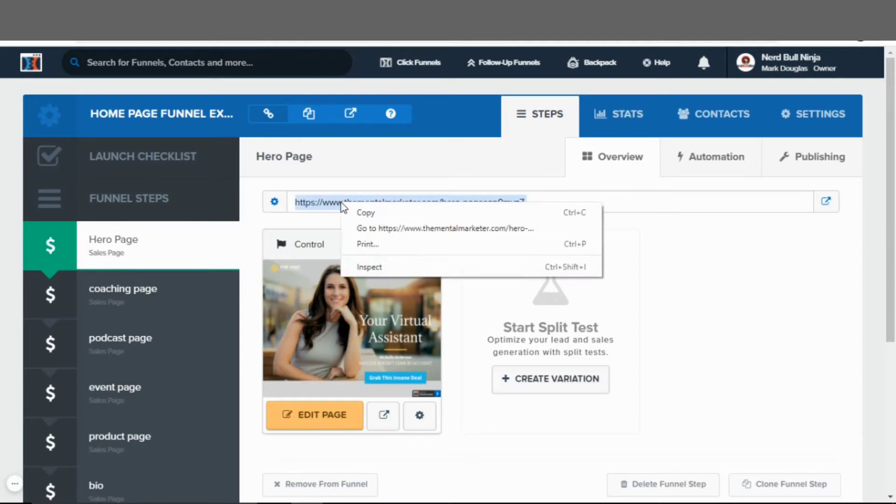
pyautogui.click(371, 214)
# Open a new incognito browser window and load the copied Hero Page URL in it.
pyautogui.moveTo(877, 63)
pyautogui.click(885, 46)
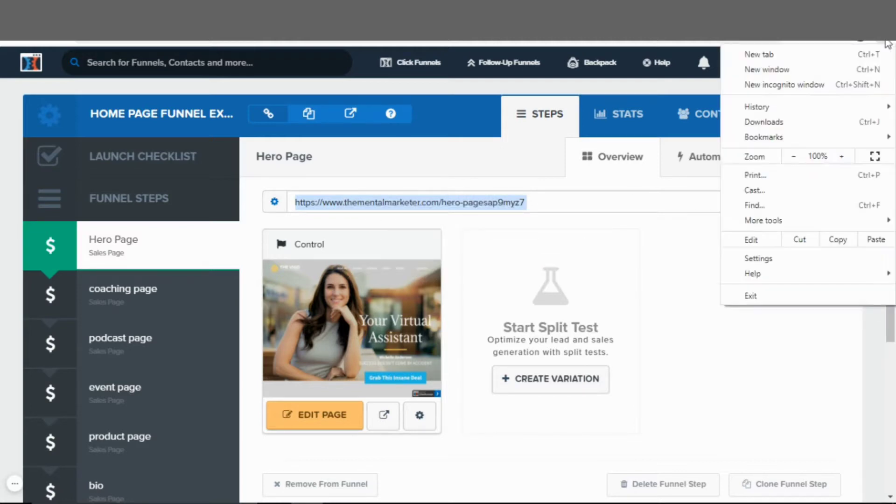
pyautogui.click(762, 85)
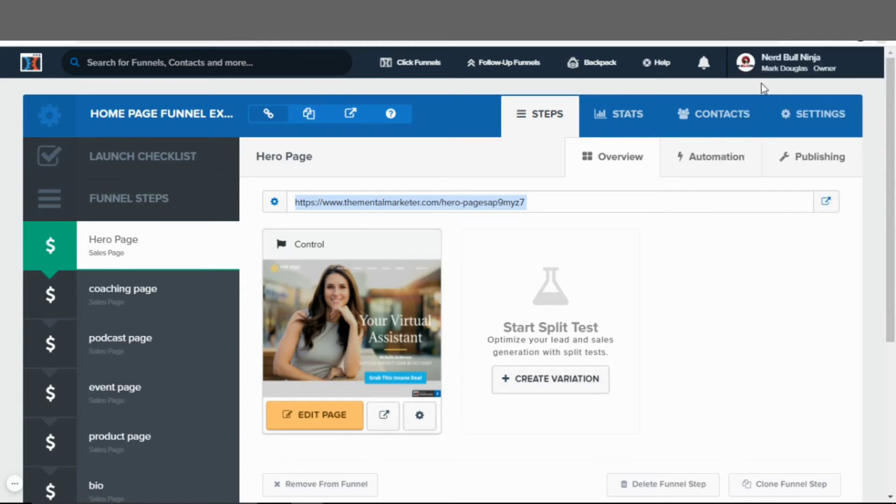
pyautogui.hotkey('ctrl', 'v')
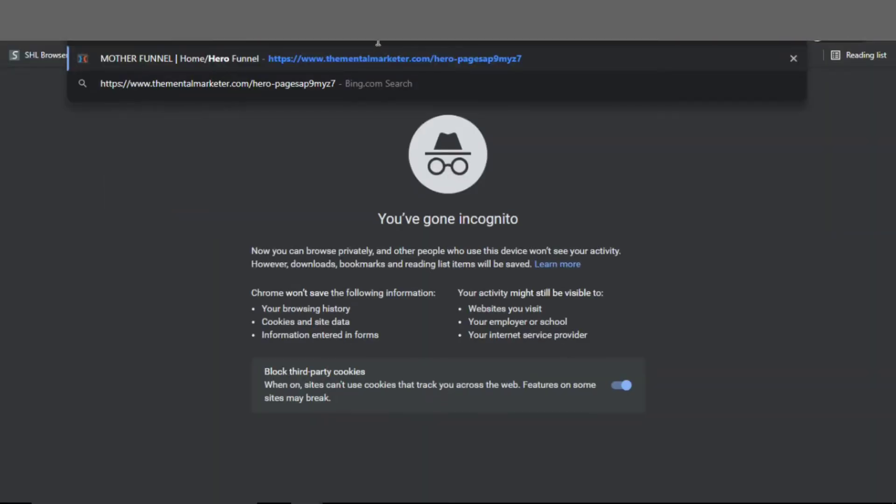
pyautogui.press('Return')
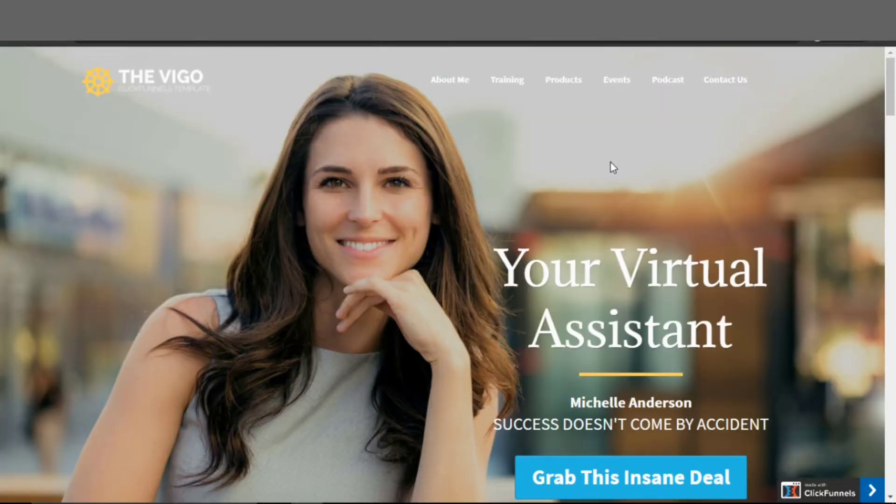
# Review the live Hero Page from the header through the funnel cards to the coaching and podcast service sections.
pyautogui.scroll(-3, 613, 167)
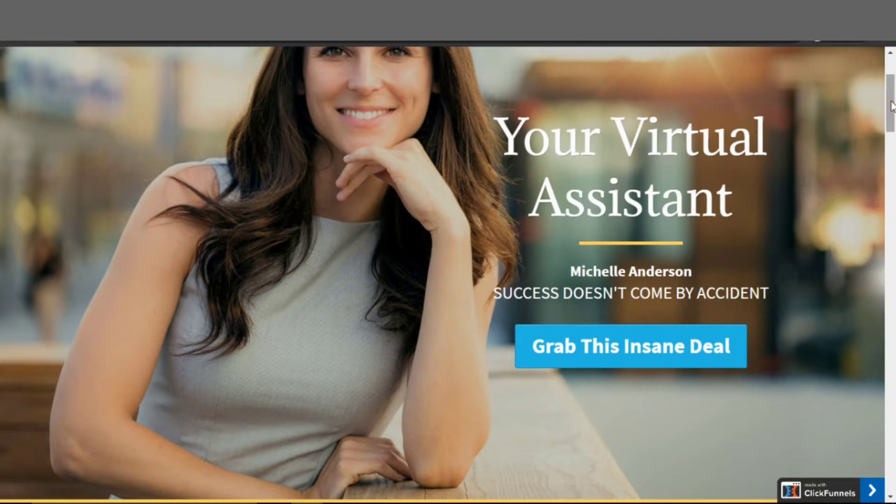
pyautogui.scroll(-3, 892, 105)
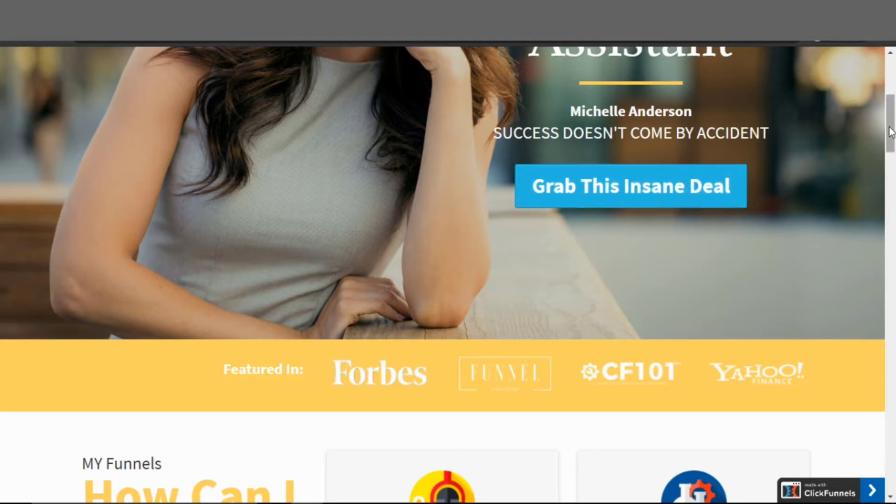
pyautogui.scroll(-4, 890, 159)
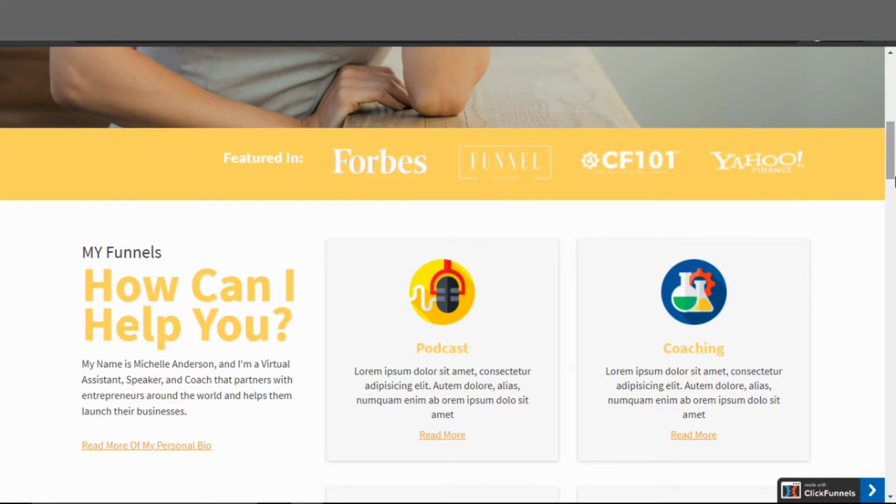
pyautogui.moveTo(891, 157); pyautogui.dragTo(893, 178)
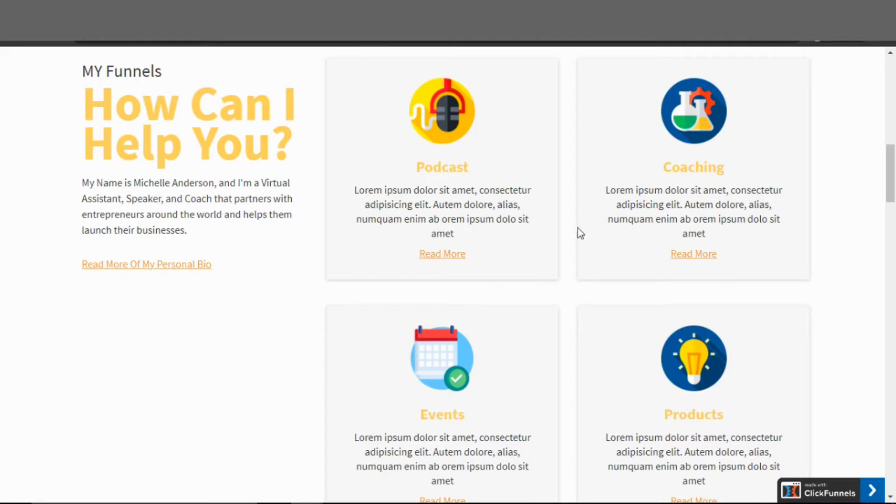
pyautogui.moveTo(891, 166); pyautogui.dragTo(894, 234)
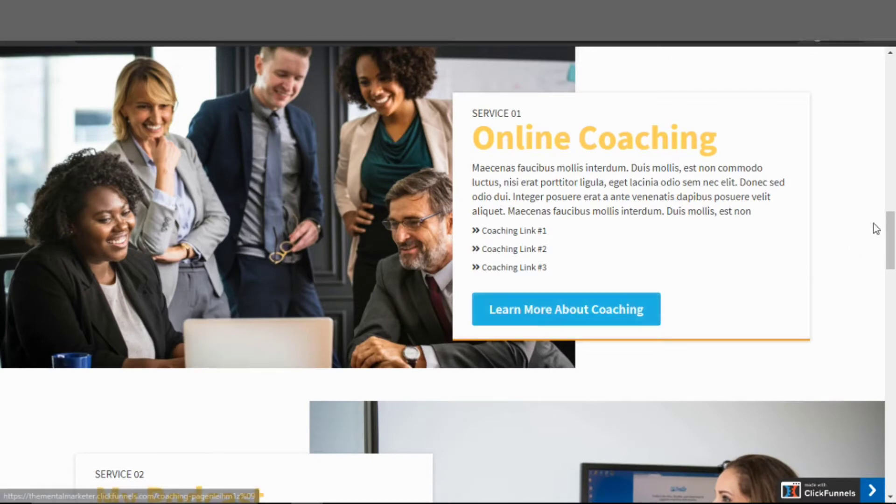
pyautogui.moveTo(892, 227); pyautogui.dragTo(892, 261)
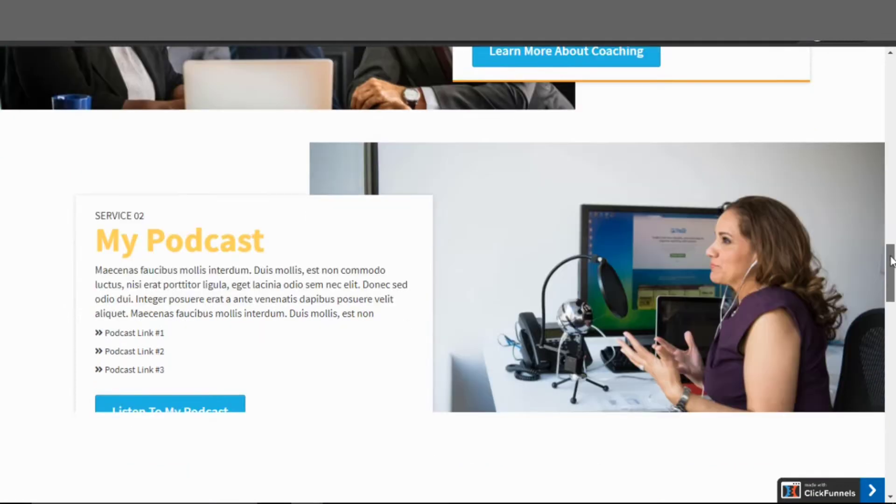
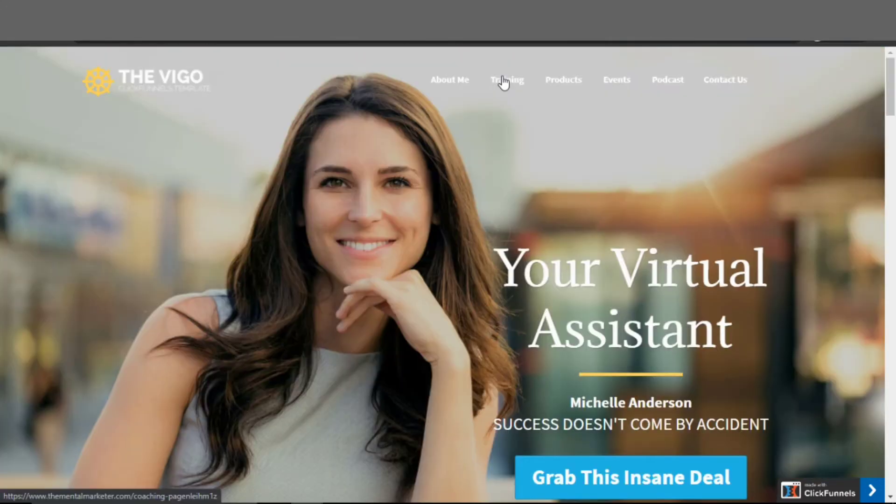
# Open the site's Training page and review its coaching highlights, video and training list, returning to the page's navigation.
pyautogui.click(506, 87)
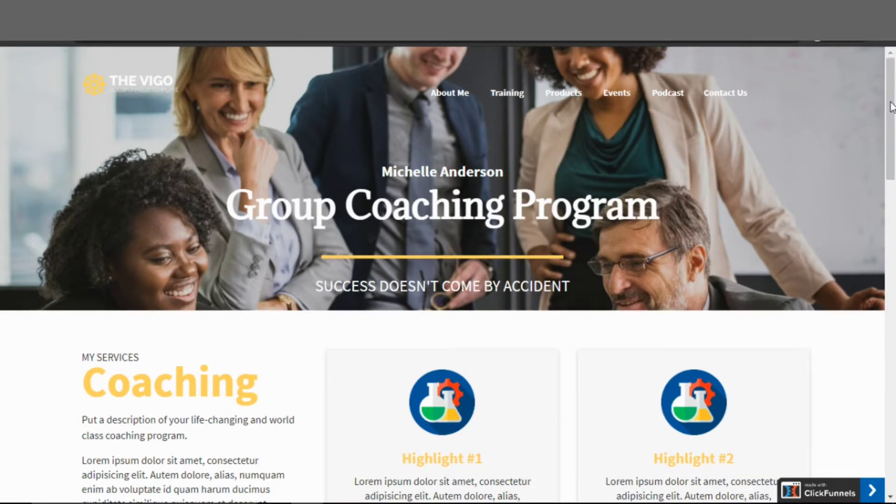
pyautogui.moveTo(892, 106); pyautogui.dragTo(877, 211)
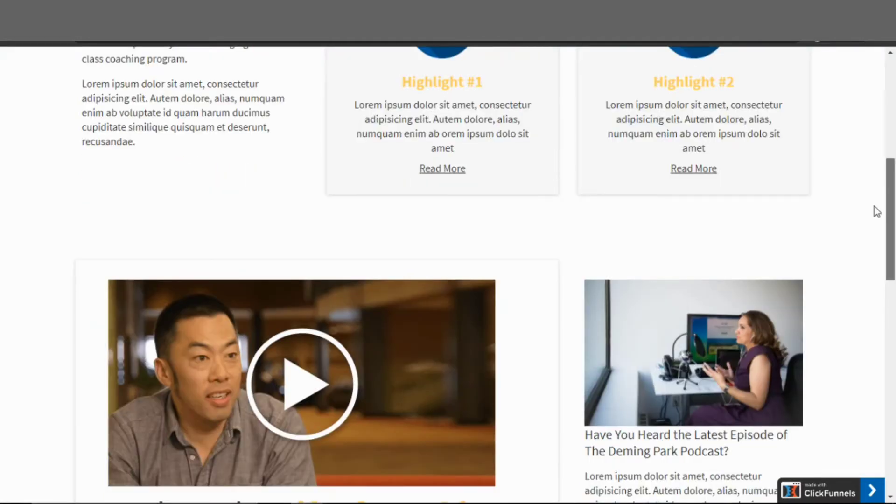
pyautogui.moveTo(877, 211); pyautogui.dragTo(894, 276)
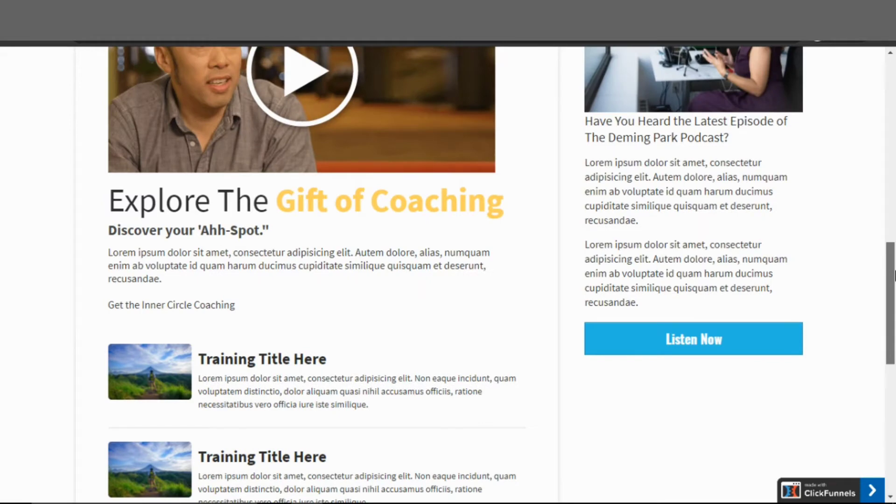
pyautogui.moveTo(894, 275); pyautogui.dragTo(894, 82)
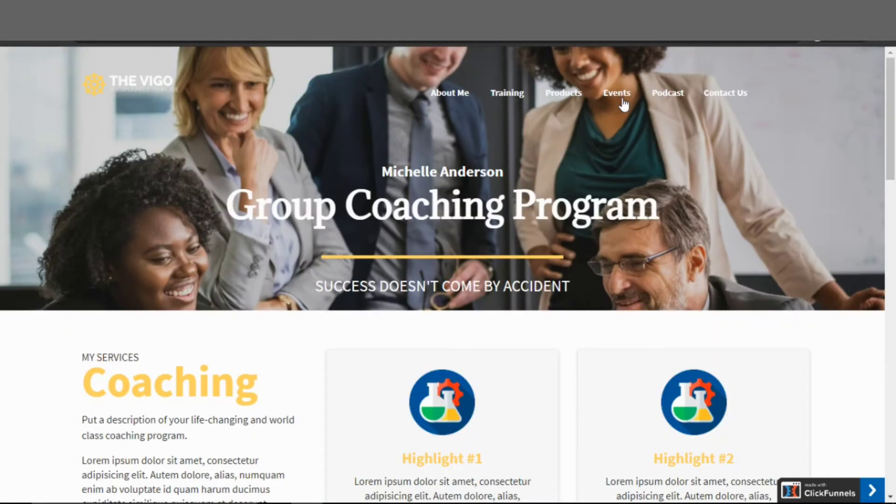
# Open the site's Products page and review its product cards and product descriptions, returning to the page's navigation.
pyautogui.click(557, 99)
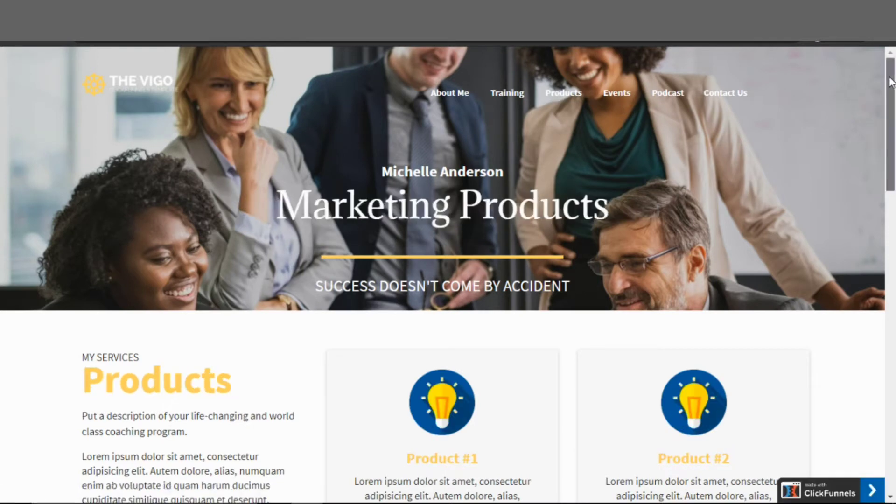
pyautogui.scroll(-1, 889, 82)
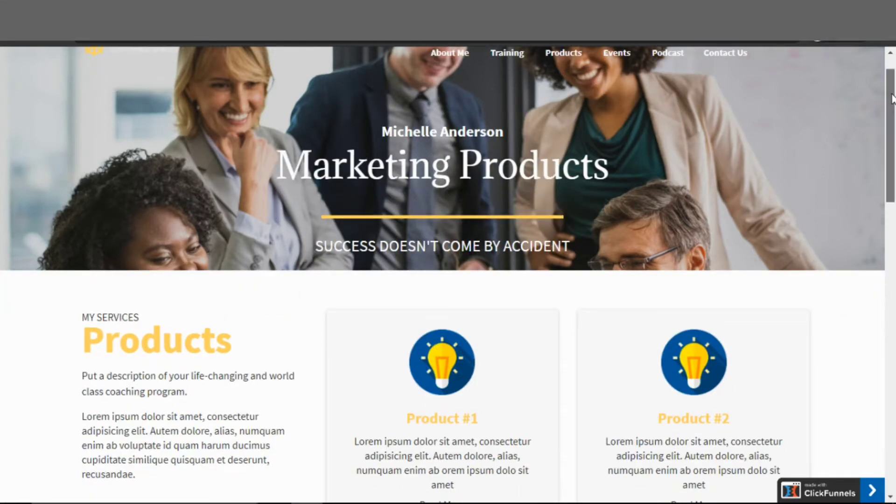
pyautogui.scroll(-3, 892, 136)
pyautogui.scroll(-1, 890, 158)
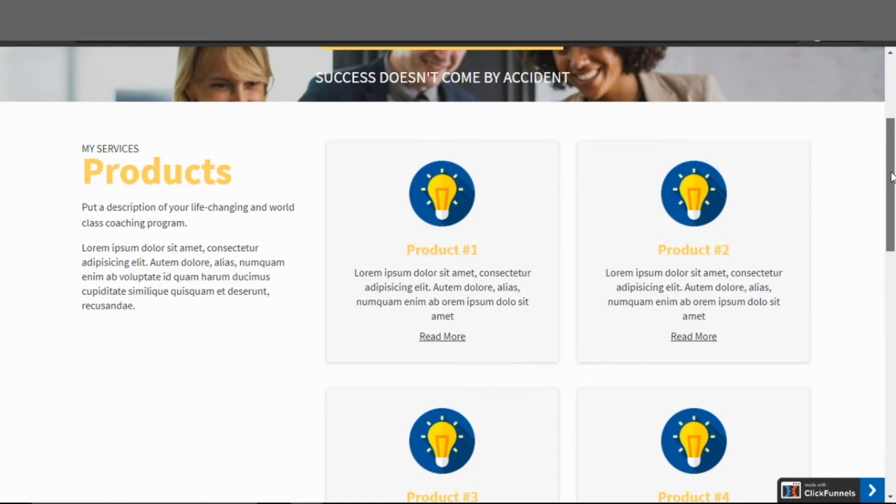
pyautogui.scroll(-3, 892, 168)
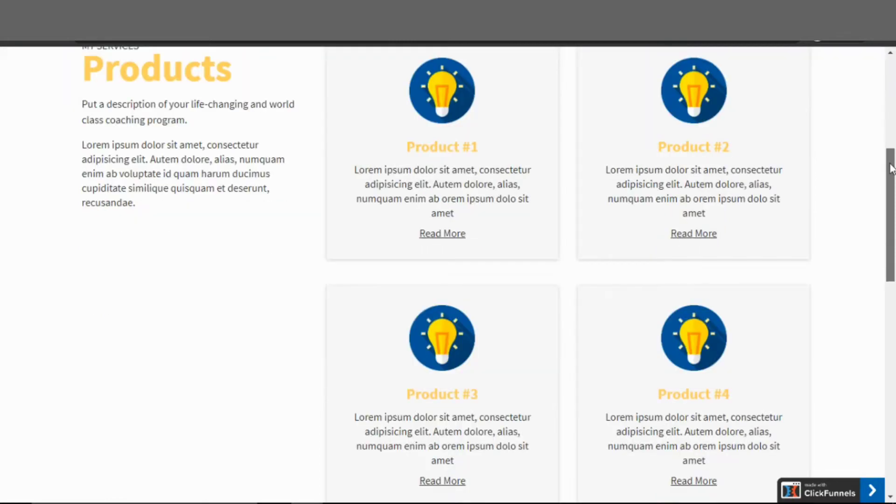
pyautogui.moveTo(891, 168); pyautogui.dragTo(891, 321)
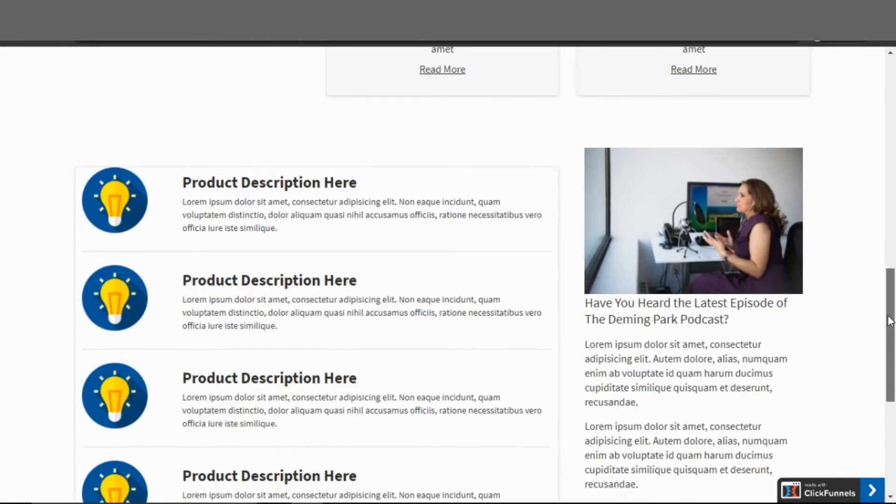
pyautogui.scroll(2, 892, 299)
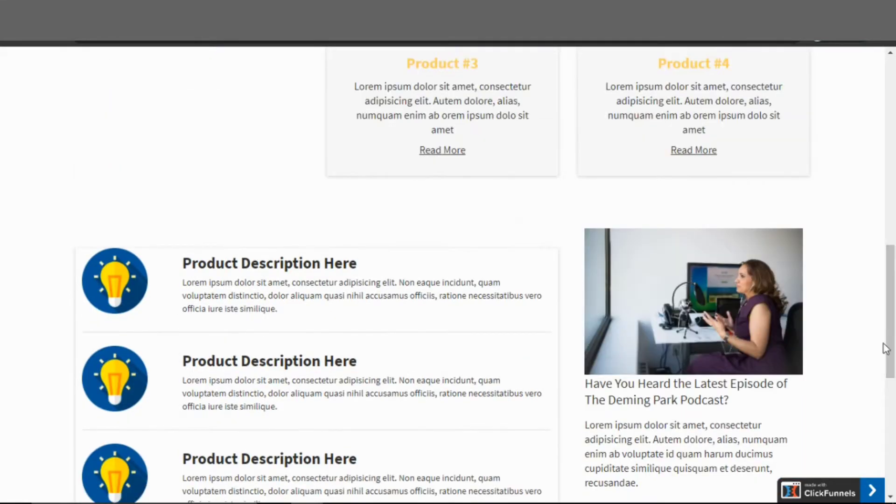
pyautogui.moveTo(892, 326); pyautogui.dragTo(893, 130)
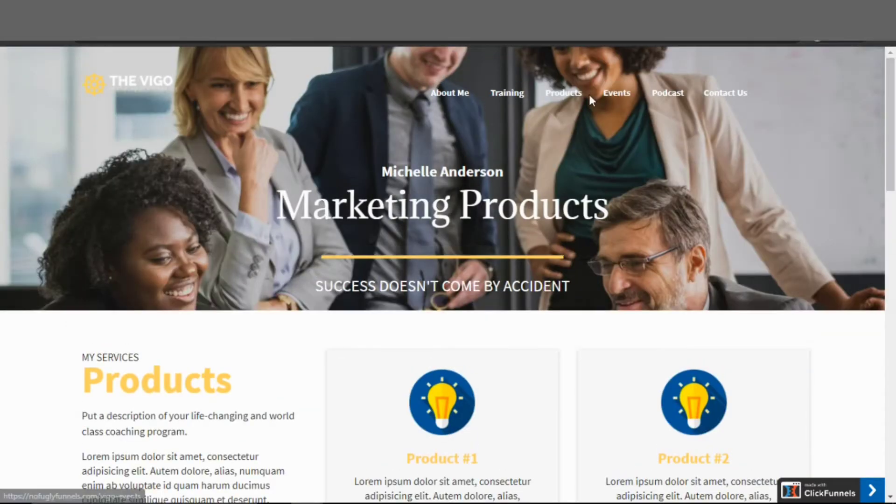
# Open the site's Events page and review its event cards, video and training sections down the page.
pyautogui.click(612, 95)
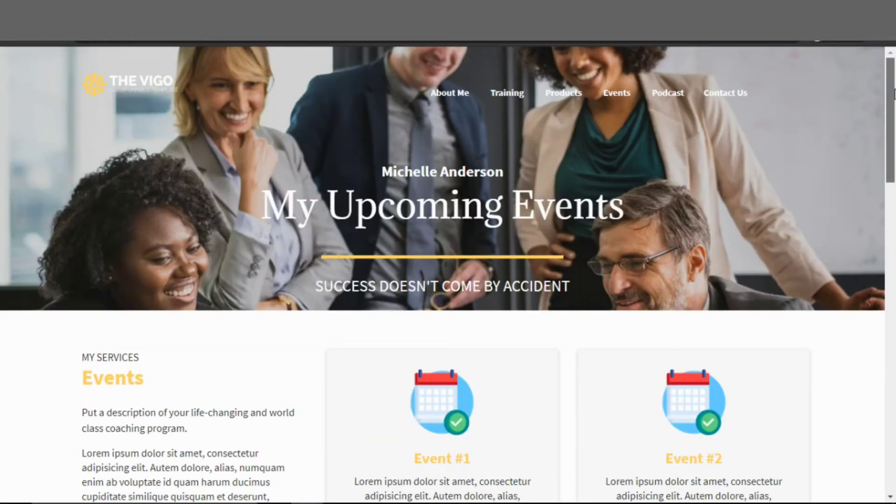
pyautogui.moveTo(894, 99); pyautogui.dragTo(894, 100)
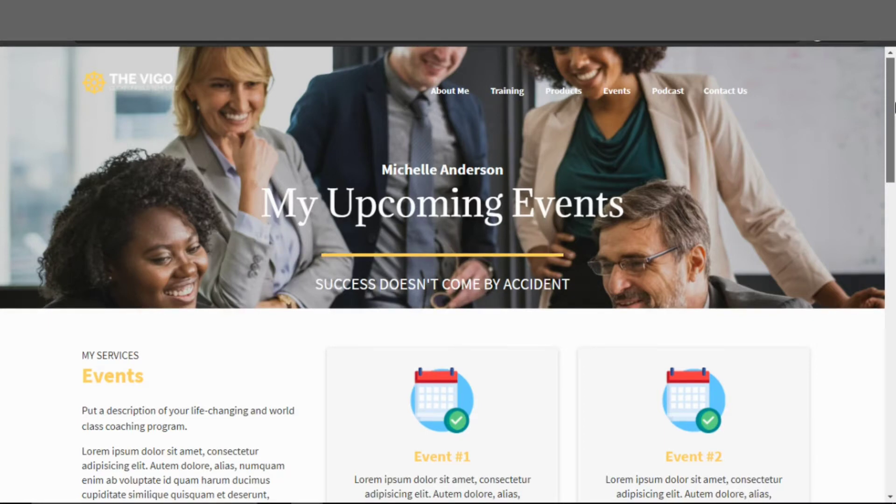
pyautogui.moveTo(894, 80); pyautogui.dragTo(894, 80)
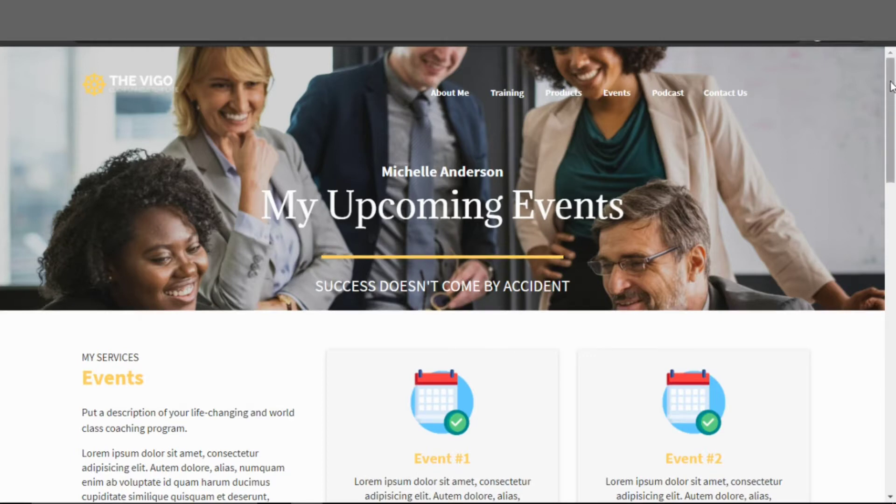
pyautogui.scroll(-2, 891, 109)
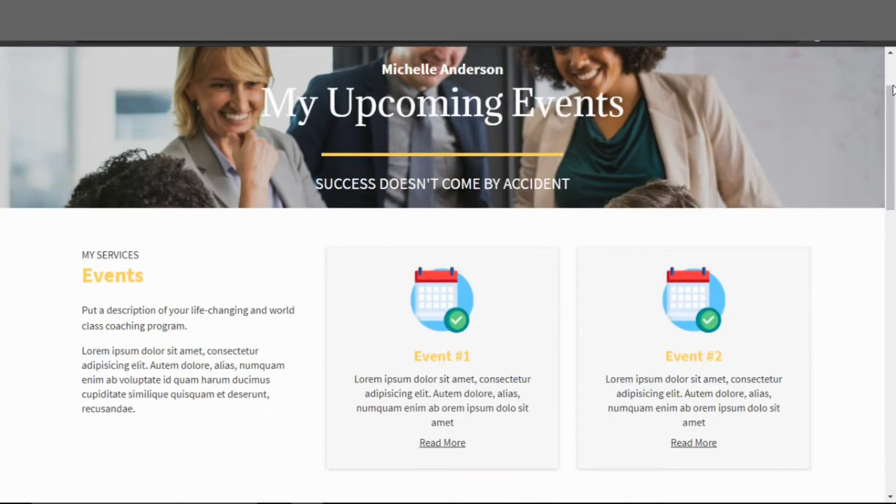
pyautogui.moveTo(892, 106); pyautogui.dragTo(892, 187)
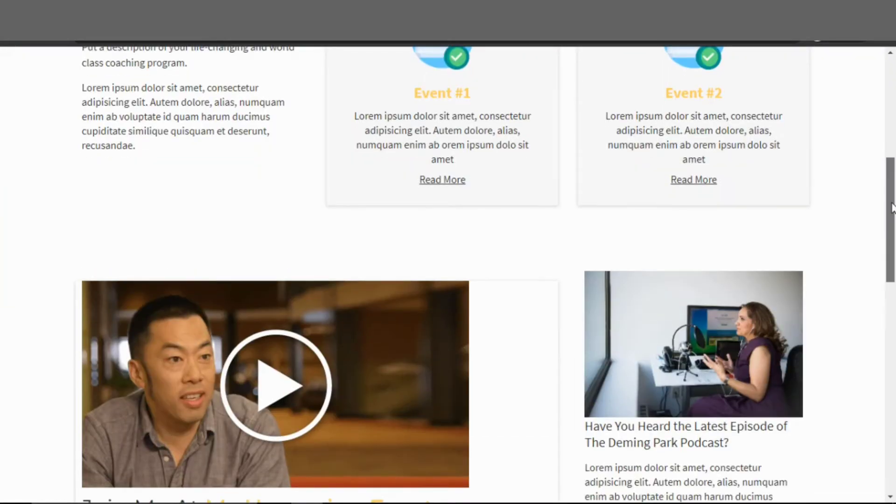
pyautogui.scroll(-2, 891, 206)
pyautogui.moveTo(892, 203); pyautogui.dragTo(893, 217)
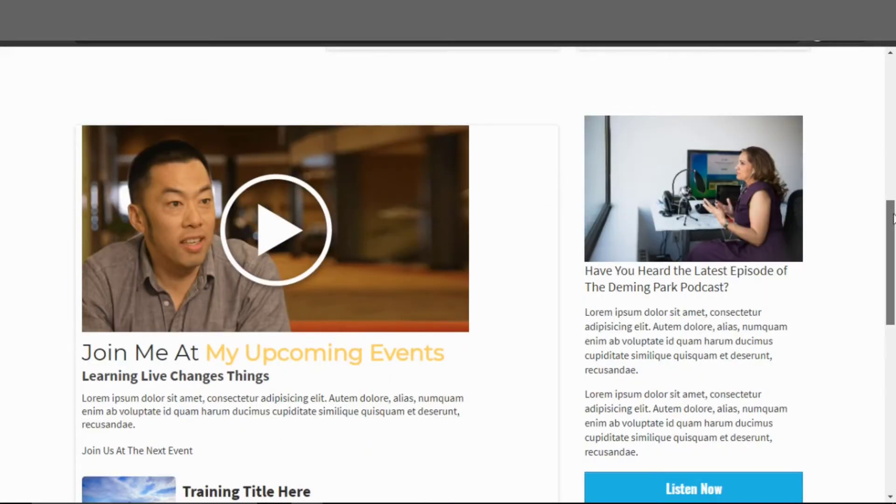
pyautogui.moveTo(894, 217); pyautogui.dragTo(894, 388)
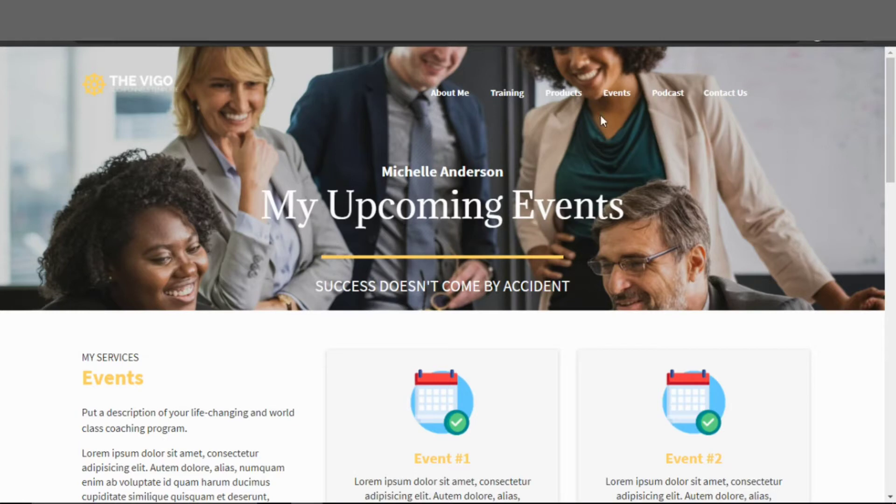
# Open the site's Podcast page and play the latest episode, "How Hobbies Make You a Better Leader", returning to the page's navigation.
pyautogui.click(669, 95)
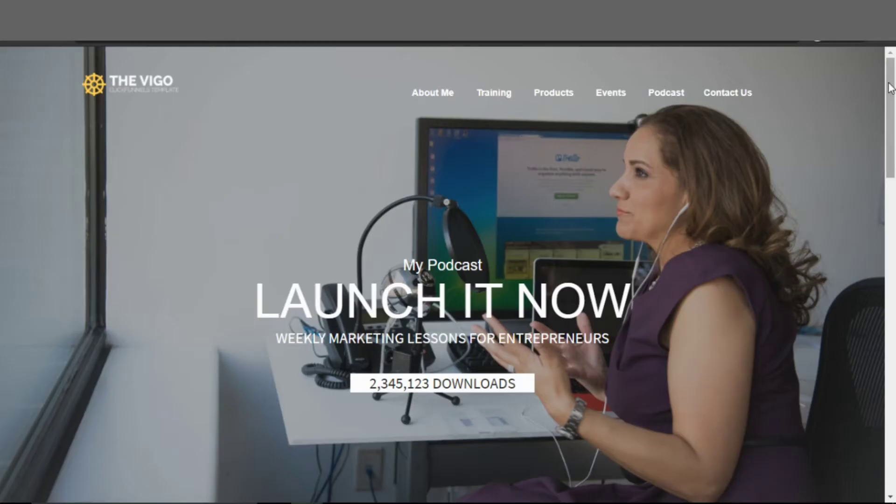
pyautogui.scroll(-1, 894, 91)
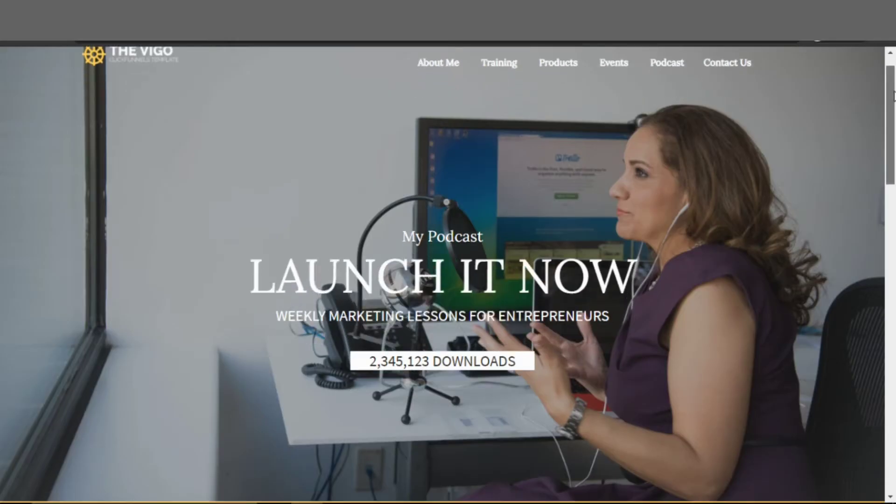
pyautogui.moveTo(894, 96); pyautogui.dragTo(894, 152)
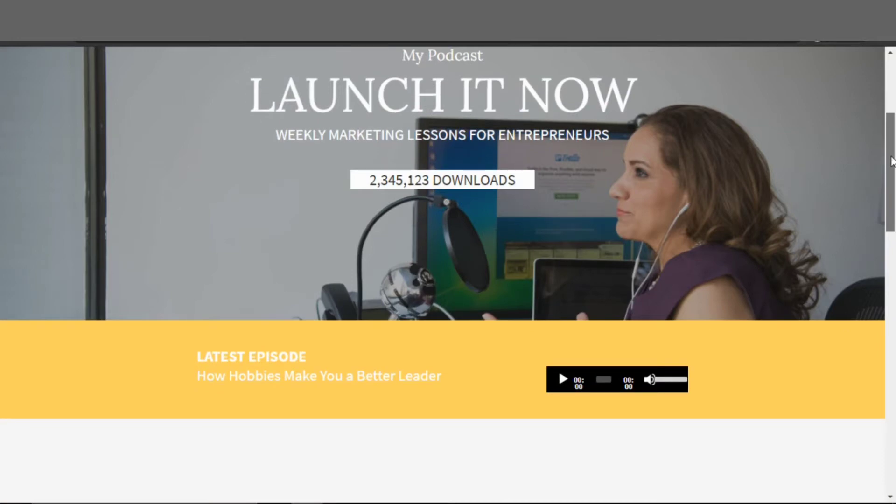
pyautogui.scroll(-3, 516, 323)
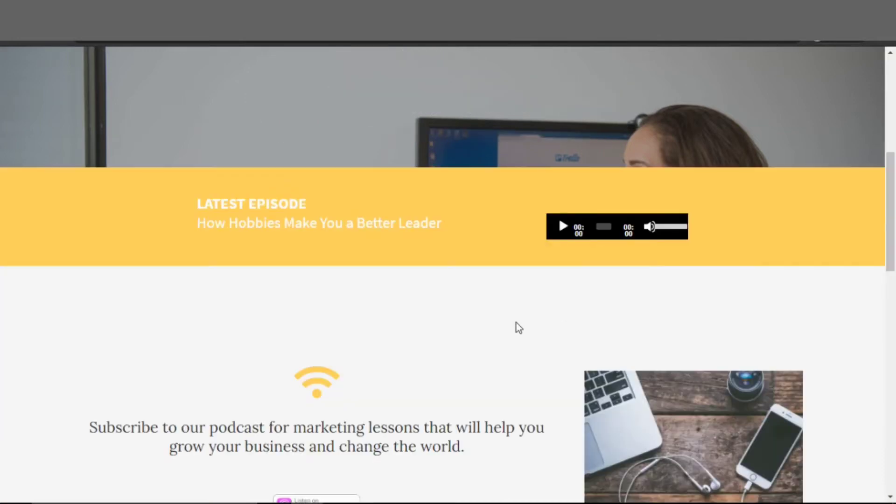
pyautogui.click(563, 228)
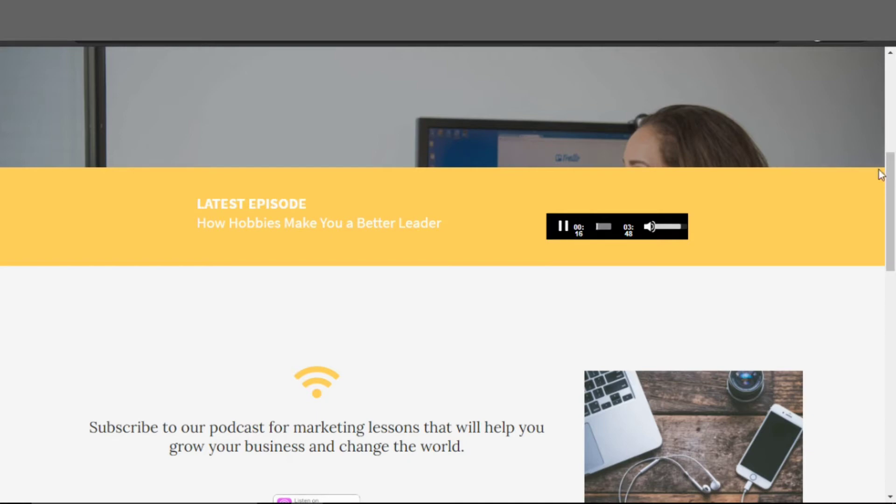
pyautogui.scroll(-1, 890, 182)
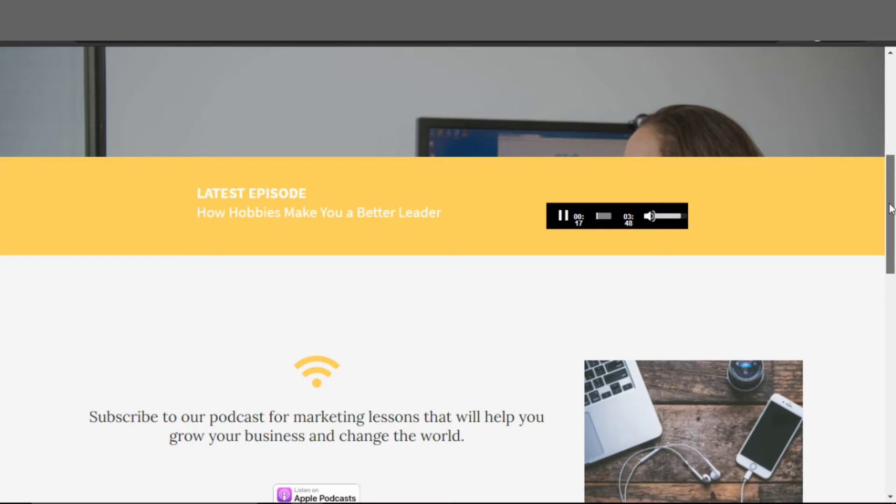
pyautogui.scroll(6, 890, 181)
pyautogui.scroll(-4, 890, 184)
pyautogui.moveTo(891, 185); pyautogui.dragTo(894, 149)
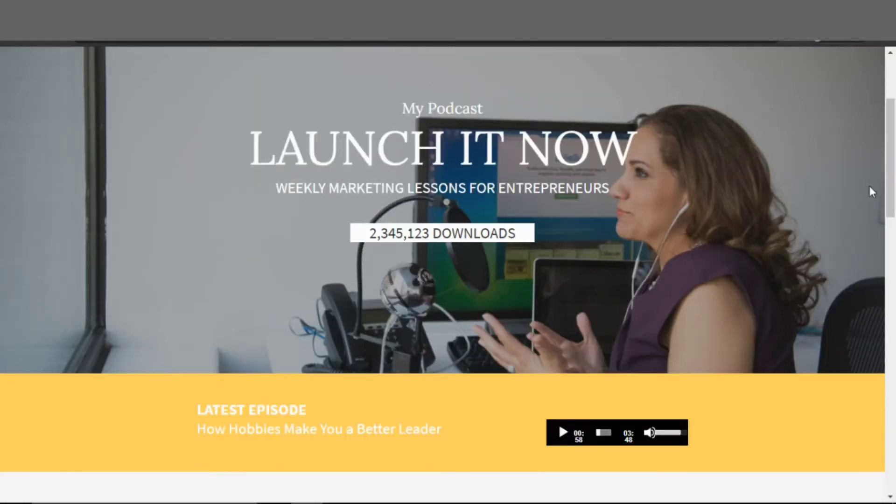
pyautogui.moveTo(889, 180); pyautogui.dragTo(889, 134)
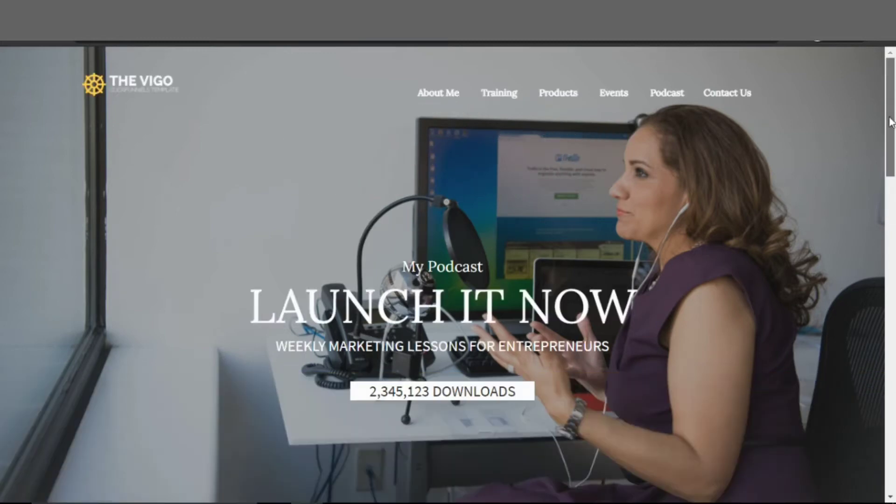
# Open the site's Contact Us page and review its contact details, service cards and discovery call sign-up form.
pyautogui.click(724, 93)
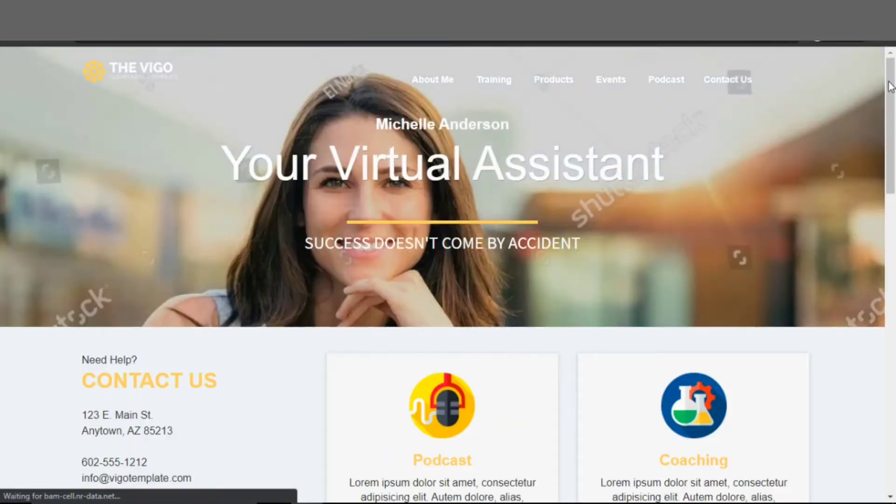
pyautogui.moveTo(890, 86); pyautogui.dragTo(894, 118)
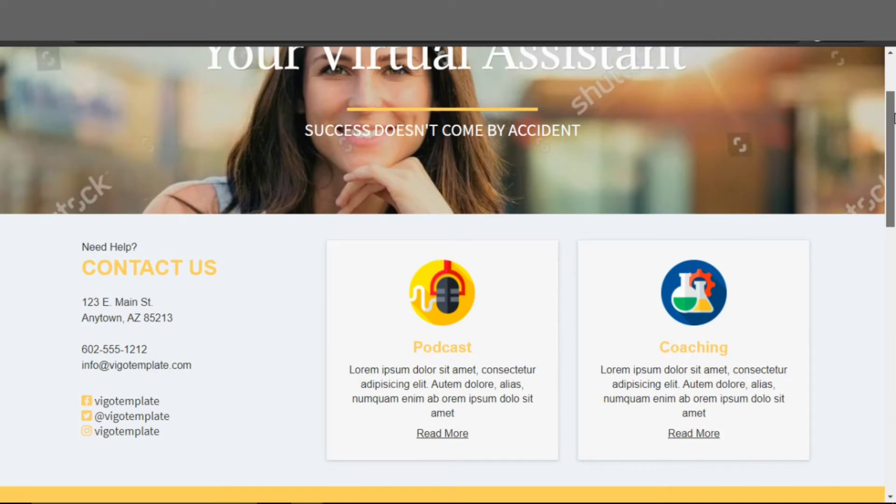
pyautogui.moveTo(894, 118); pyautogui.dragTo(893, 168)
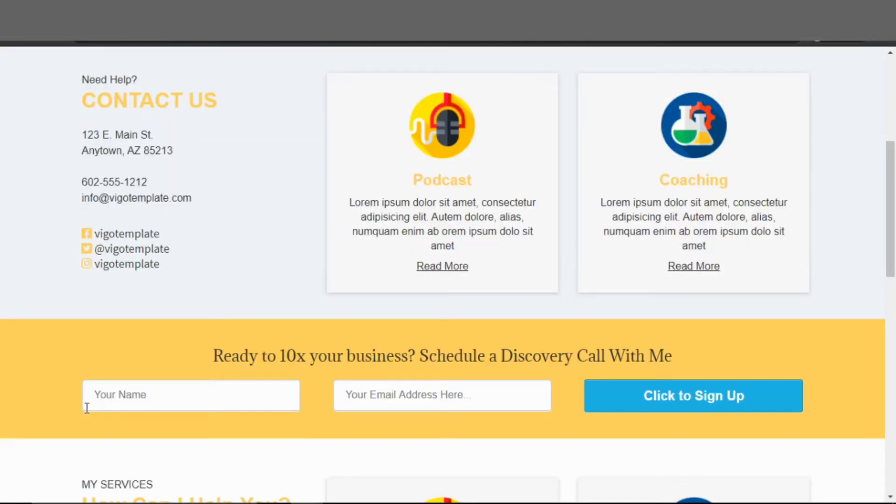
# Sign up for the discovery call with the full name and an e-mail address, and review the thank-you page.
pyautogui.click(179, 396)
pyautogui.click(111, 274)
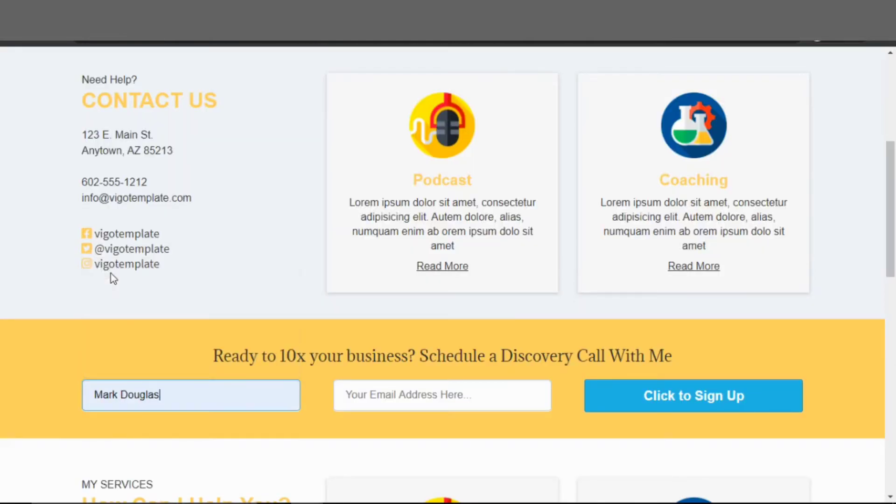
pyautogui.click(399, 390)
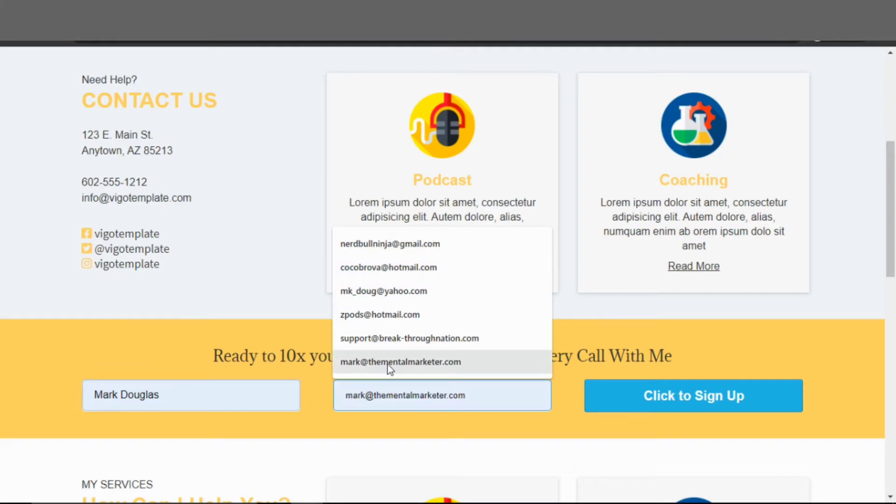
pyautogui.click(399, 251)
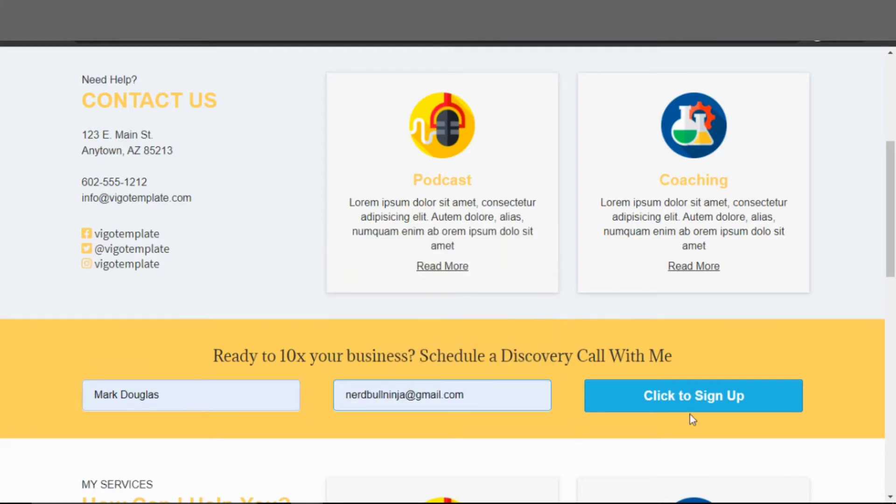
pyautogui.click(699, 400)
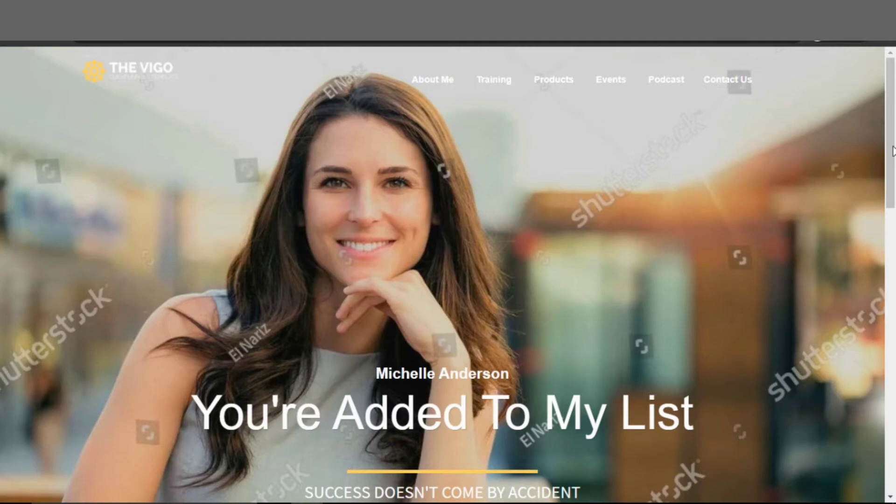
pyautogui.scroll(-5, 876, 155)
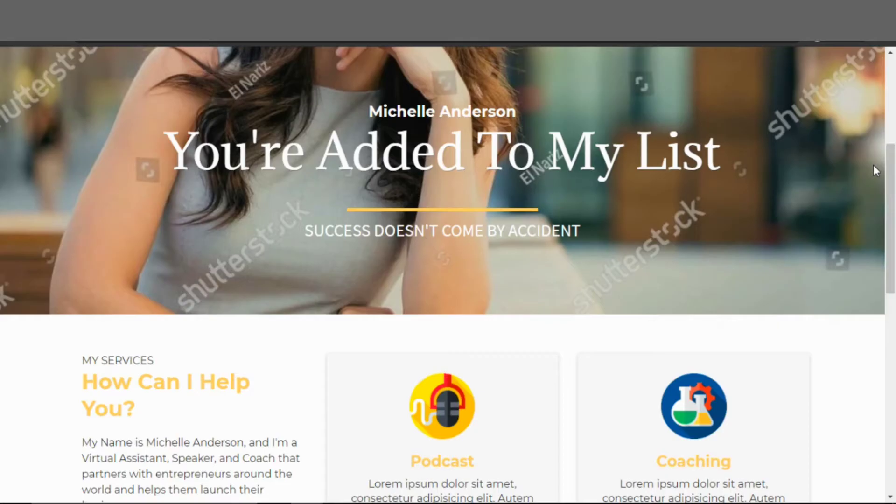
pyautogui.scroll(-12, 874, 168)
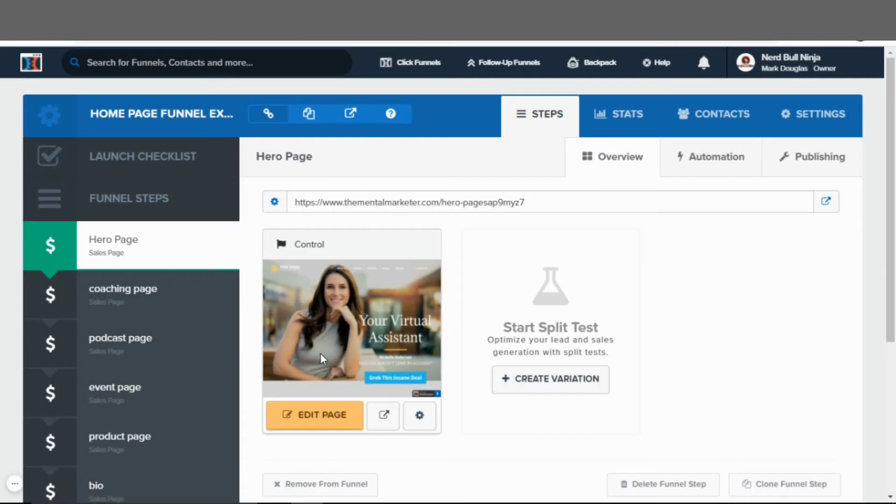
# Open the funnel's Hero Page in the page editor and display its pop-up for editing.
pyautogui.click(304, 420)
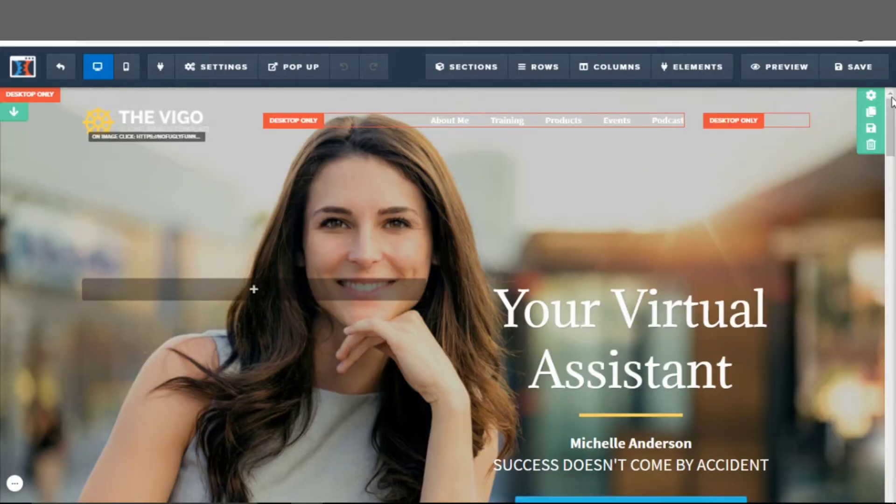
pyautogui.moveTo(890, 114); pyautogui.dragTo(891, 119)
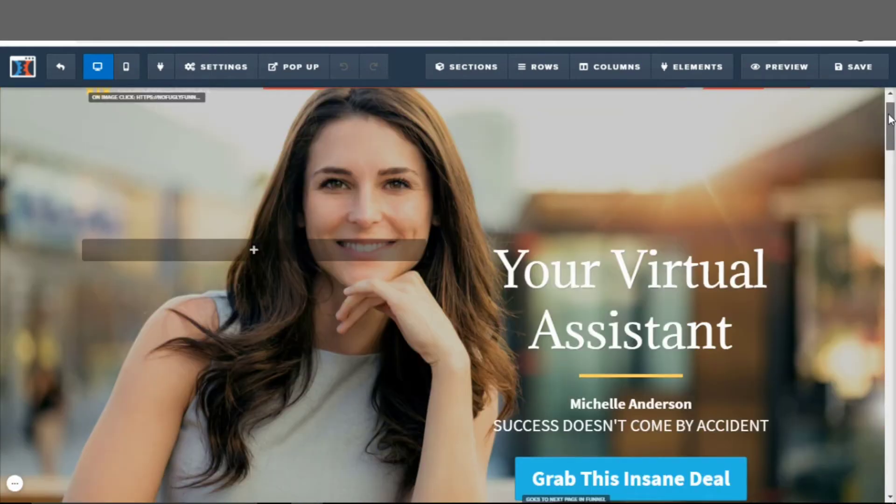
pyautogui.moveTo(891, 119)
pyautogui.mouseDown()
pyautogui.moveTo(893, 155)
pyautogui.moveTo(889, 121)
pyautogui.mouseUp()
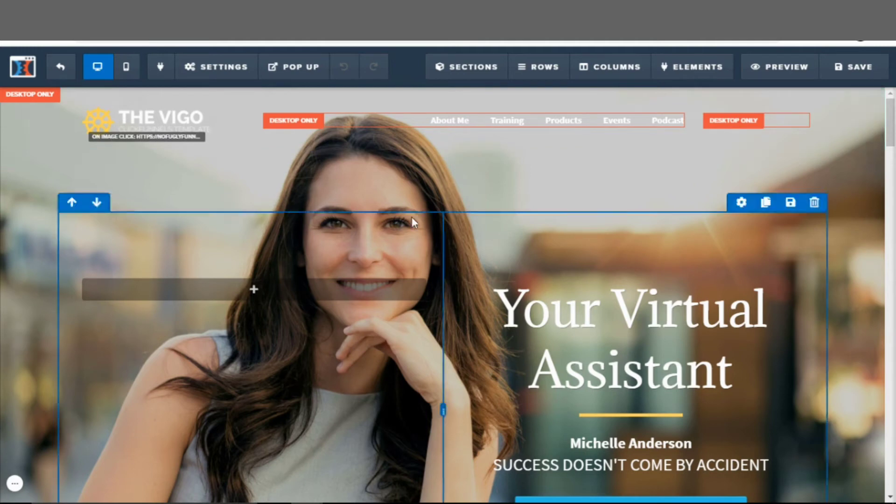
pyautogui.click(293, 67)
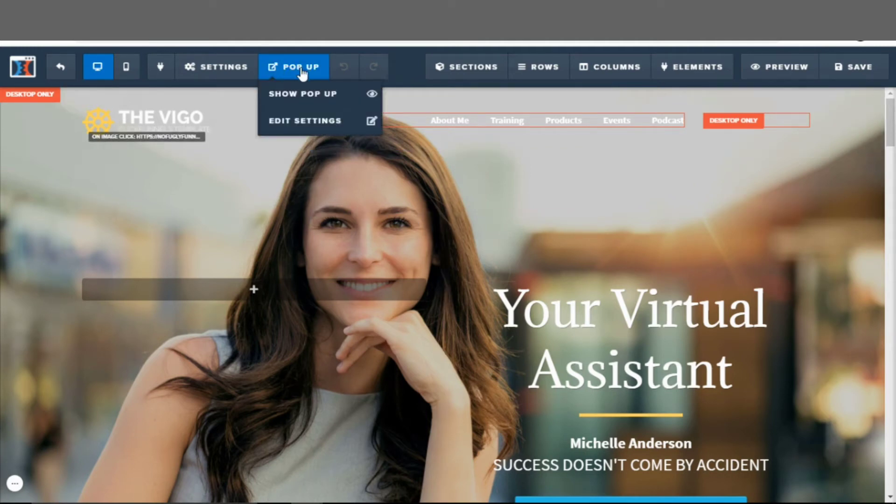
pyautogui.click(293, 130)
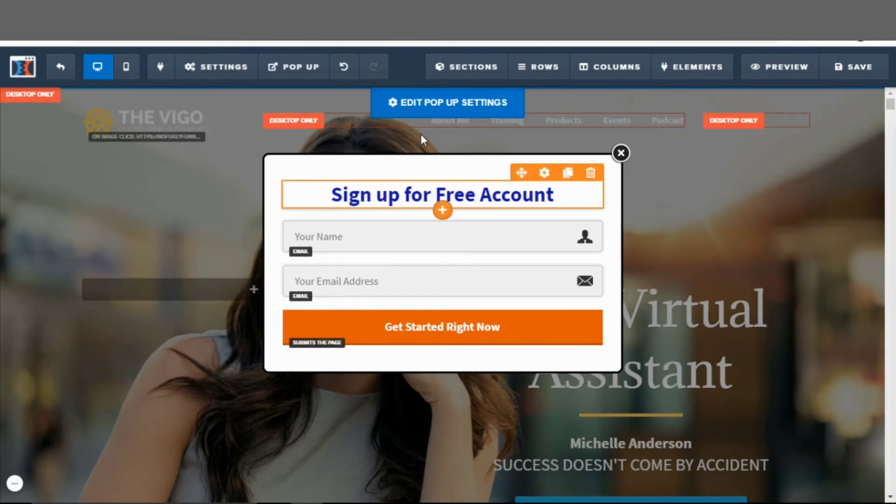
# Browse the available elements for the pop-up and add a video and a headline above its name field.
pyautogui.moveTo(470, 75)
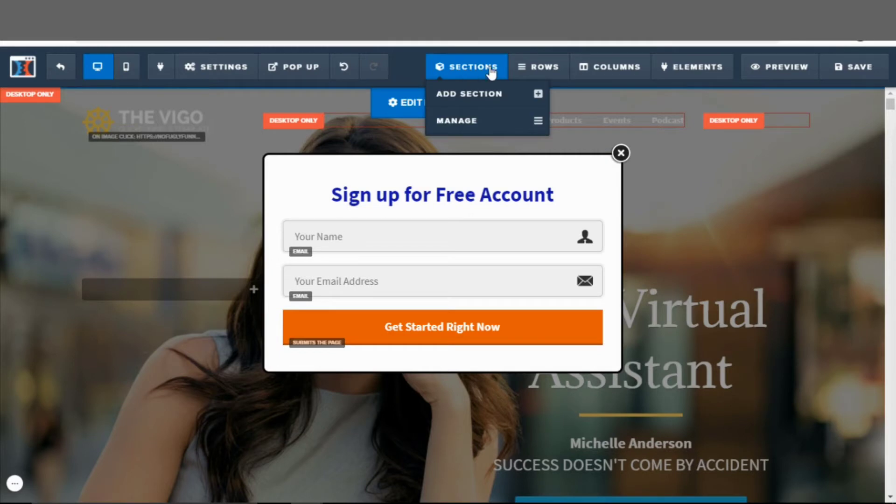
pyautogui.moveTo(528, 73)
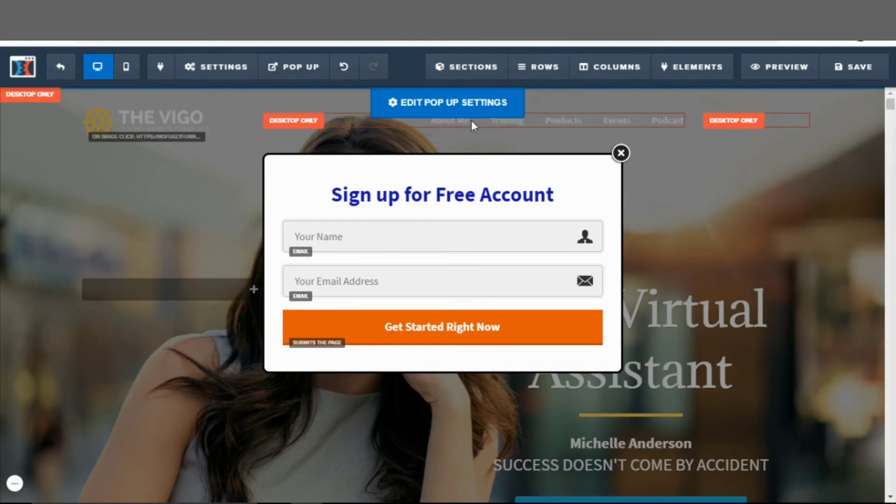
pyautogui.moveTo(686, 67)
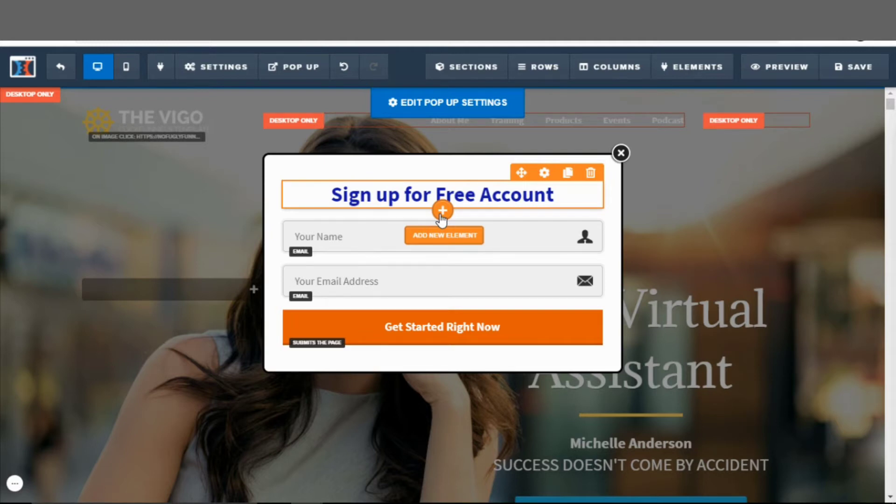
pyautogui.click(442, 211)
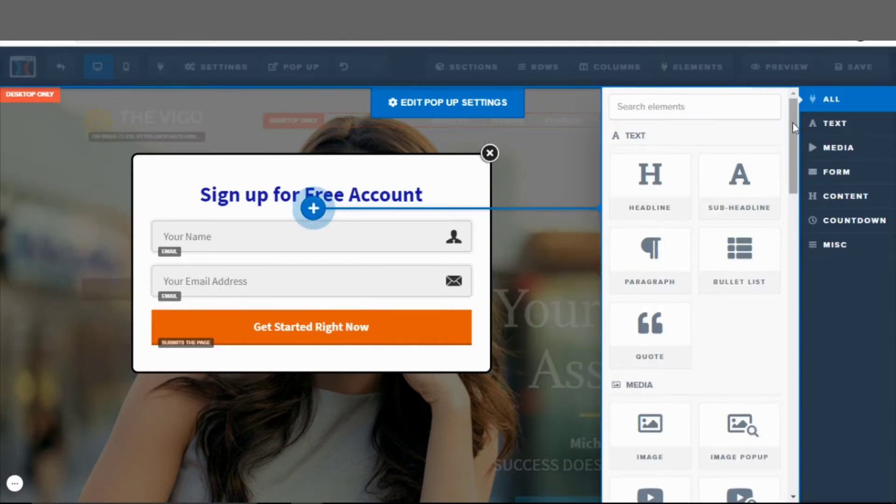
pyautogui.moveTo(792, 122); pyautogui.dragTo(777, 420)
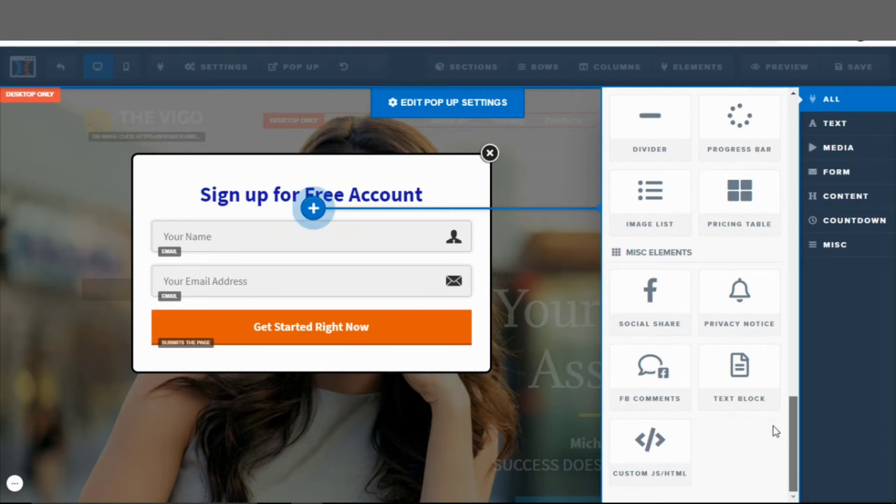
pyautogui.moveTo(792, 411); pyautogui.dragTo(788, 176)
pyautogui.moveTo(740, 196); pyautogui.dragTo(618, 154)
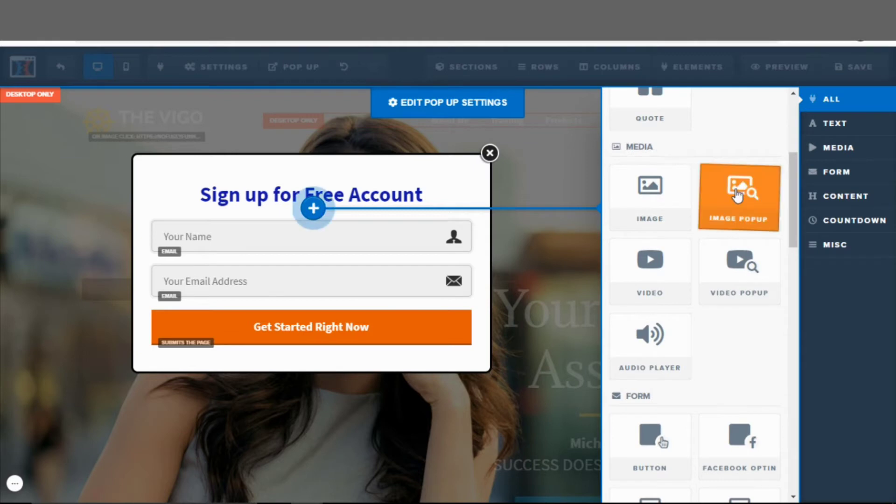
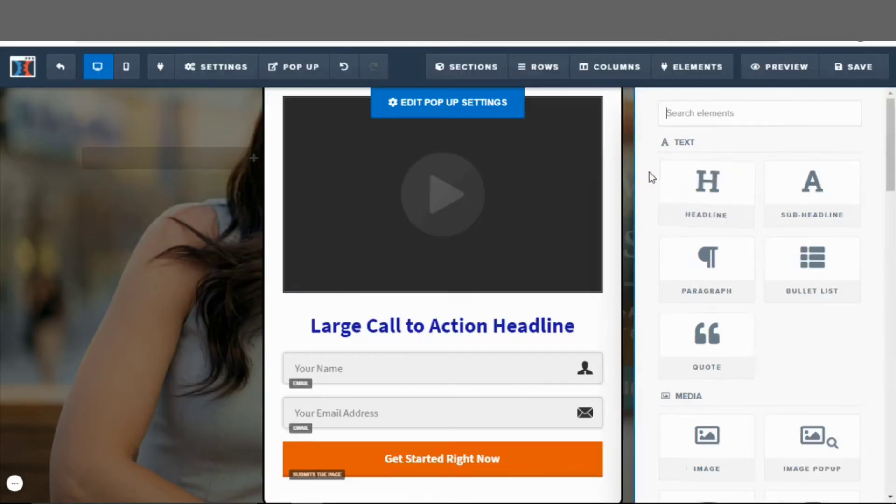
# Change the headline below the pop-up's video to "WATCH THIS VIDEO".
pyautogui.click(421, 330)
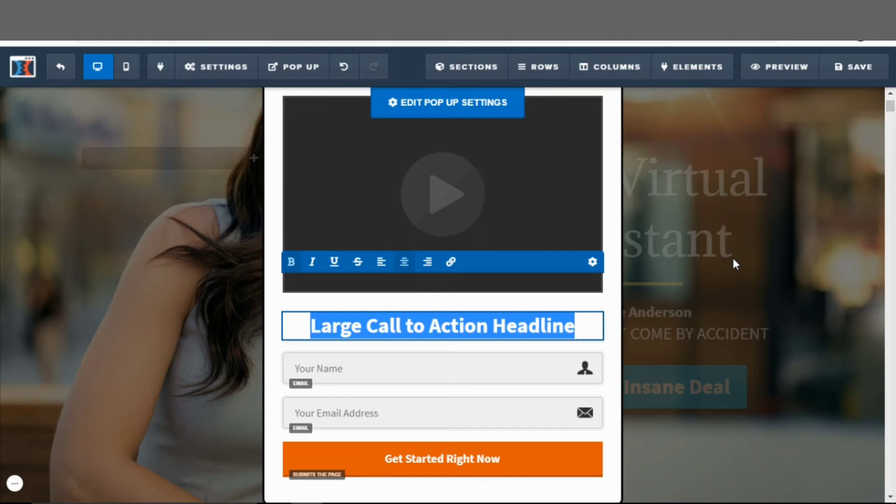
pyautogui.press('capslock')
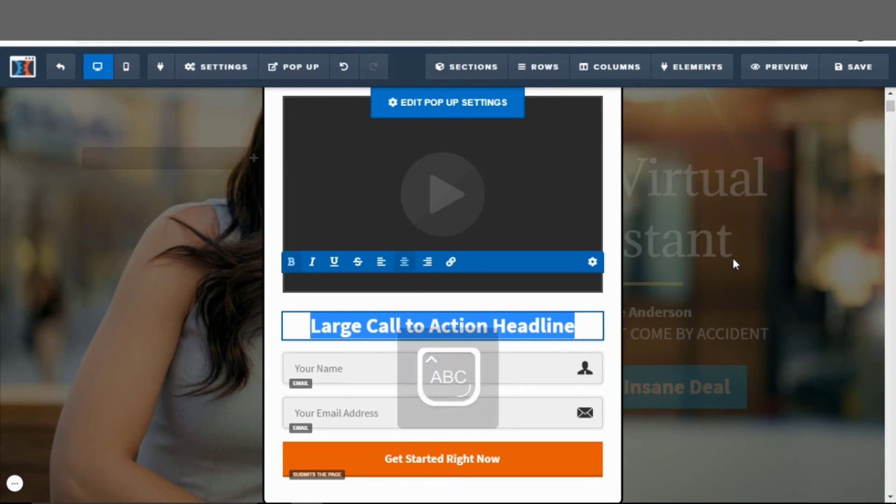
pyautogui.write('WATCH')
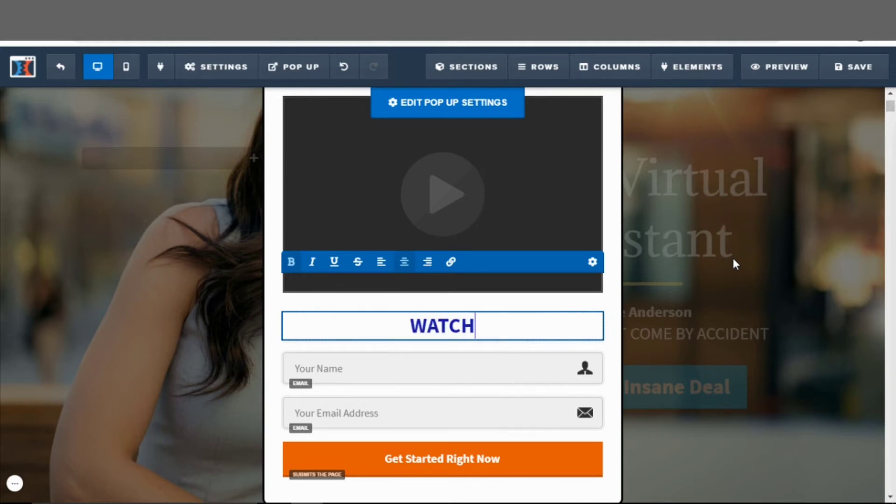
pyautogui.write(' THIS VIDEO')
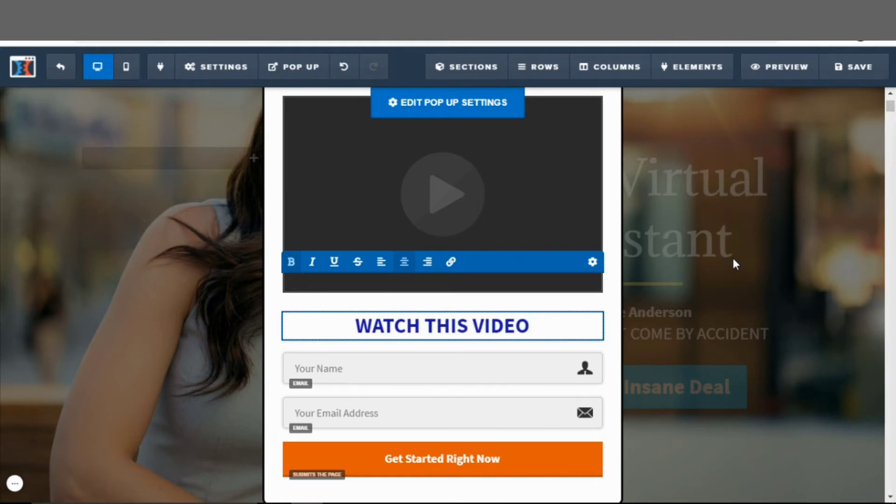
pyautogui.click(422, 307)
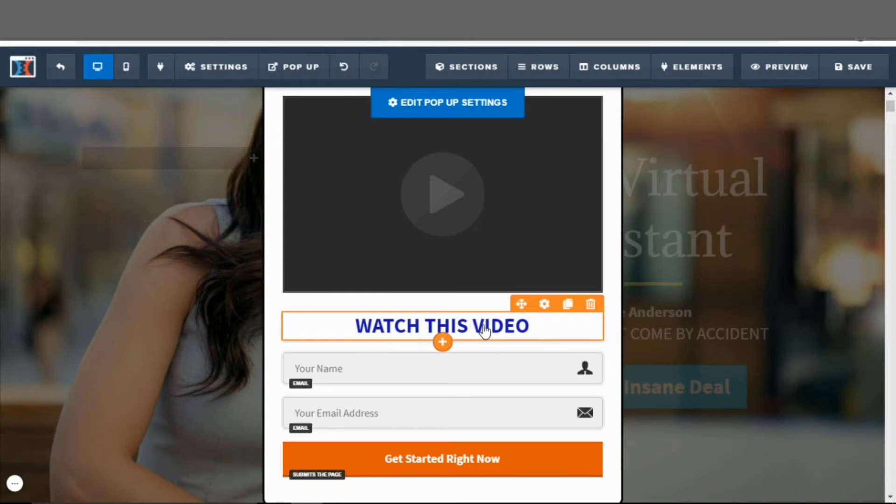
# Give the "WATCH THIS VIDEO" headline an orange #f19b2c background and set its top margin to 0.
pyautogui.click(545, 305)
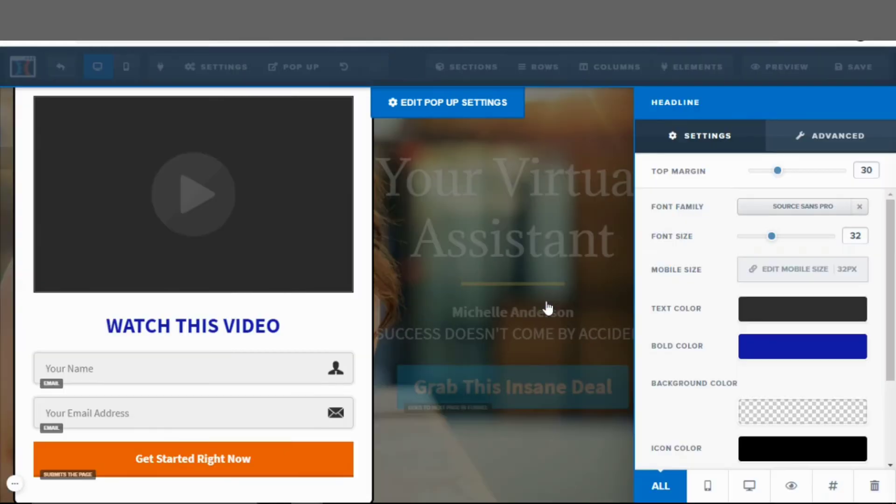
pyautogui.click(778, 418)
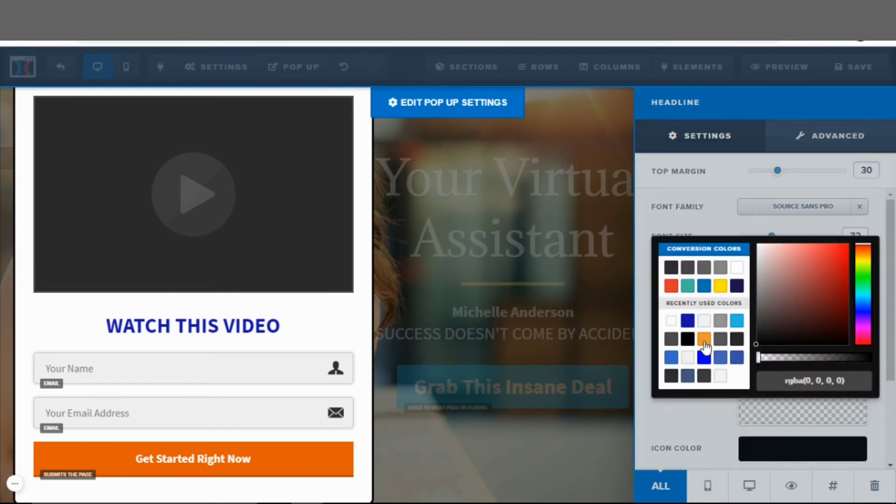
pyautogui.click(704, 340)
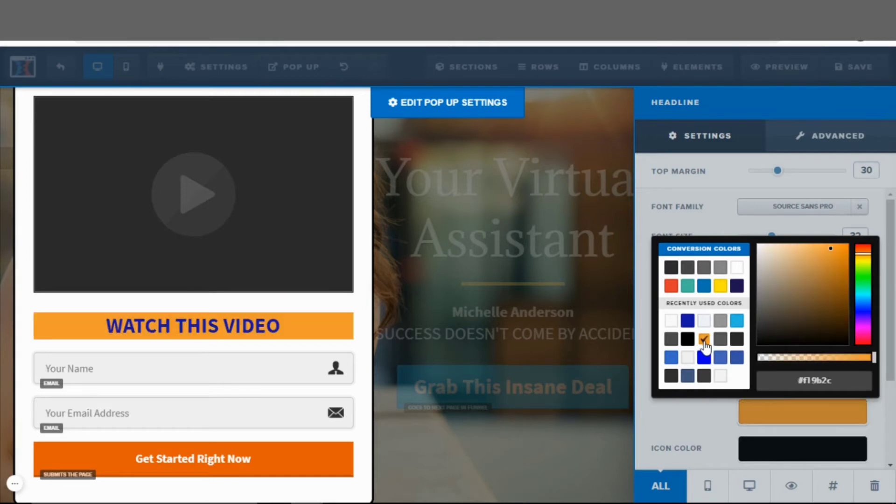
pyautogui.click(672, 224)
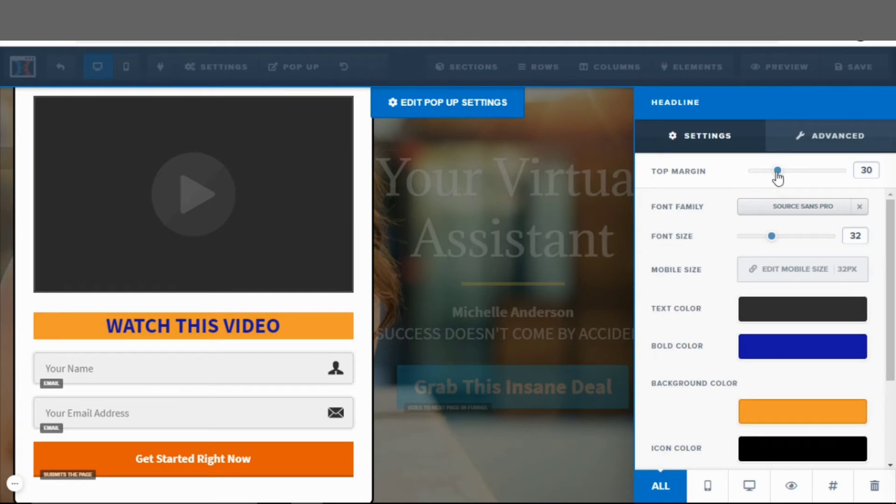
pyautogui.moveTo(777, 173); pyautogui.dragTo(743, 185)
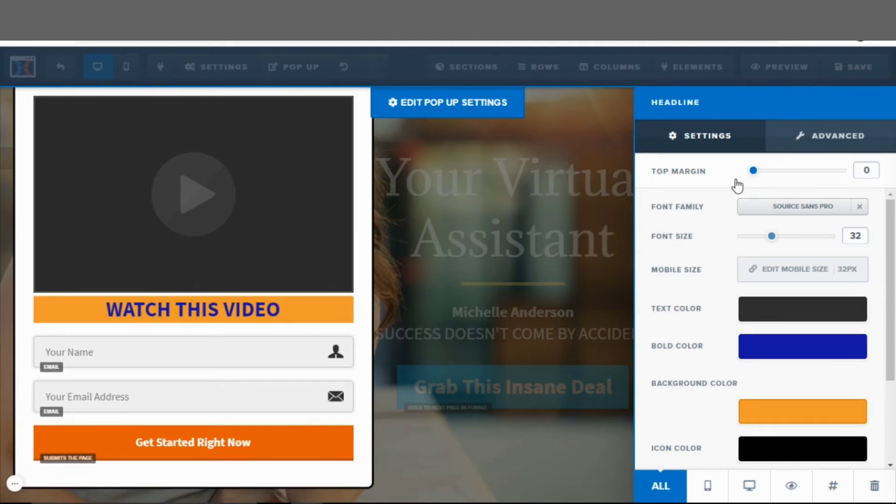
pyautogui.click(752, 171)
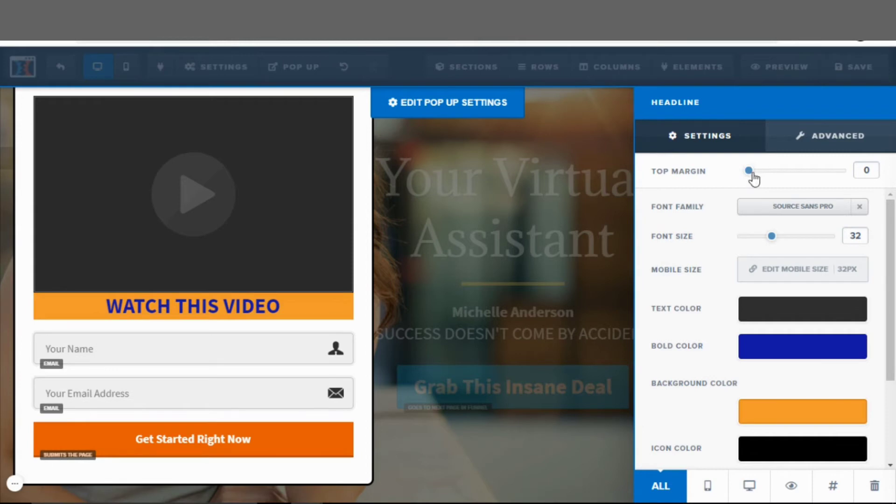
# Find the arrow icons with "ARR" and add the double-up angle icon to the "WATCH THIS VIDEO" headline.
pyautogui.click(833, 146)
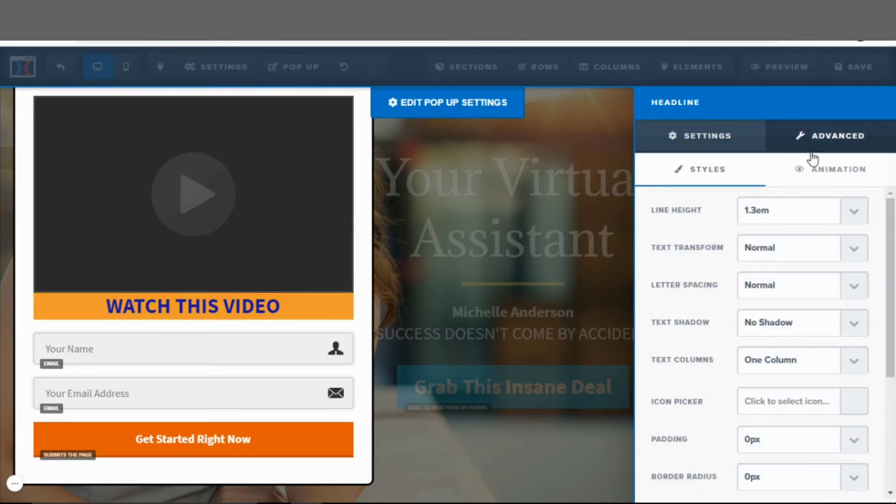
pyautogui.moveTo(893, 220); pyautogui.dragTo(894, 285)
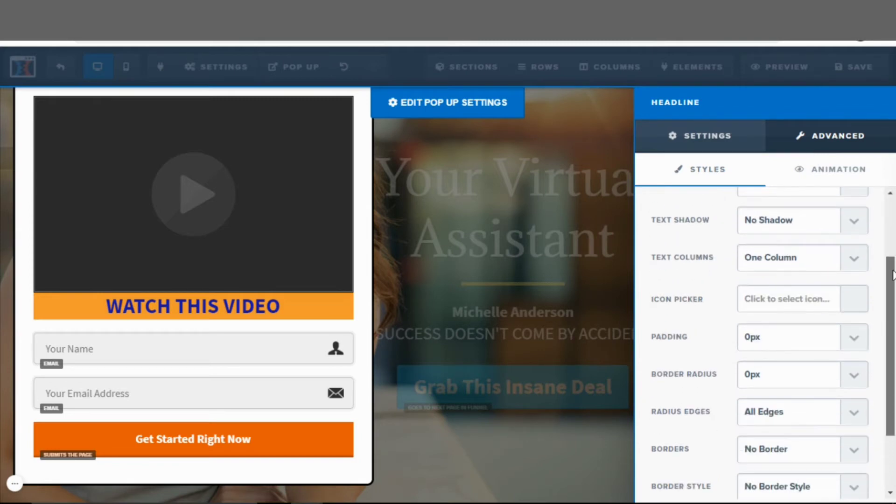
pyautogui.click(753, 306)
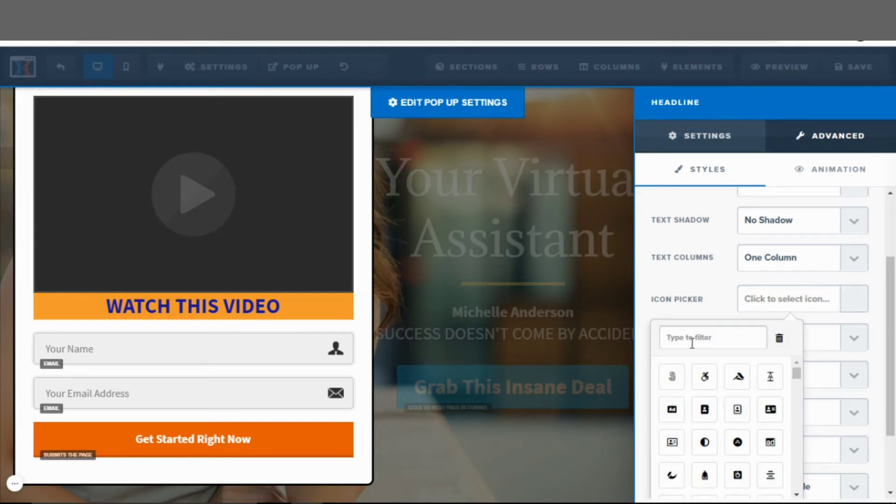
pyautogui.write('ARR')
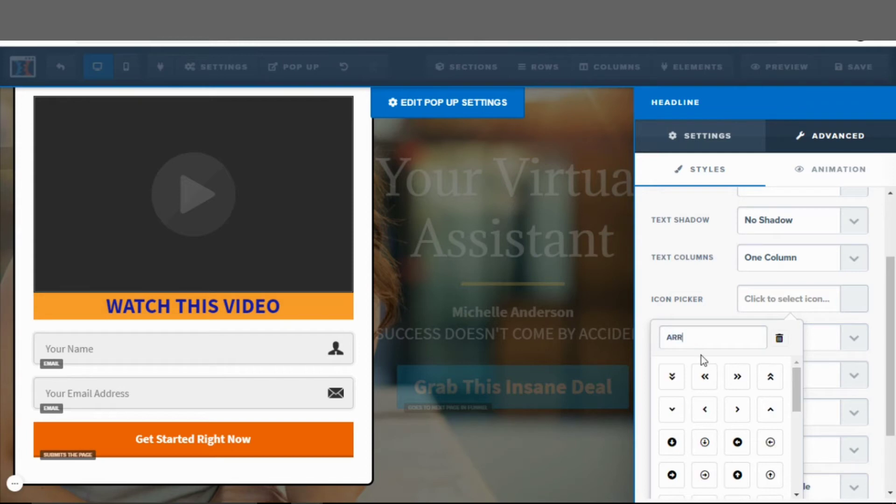
pyautogui.click(770, 381)
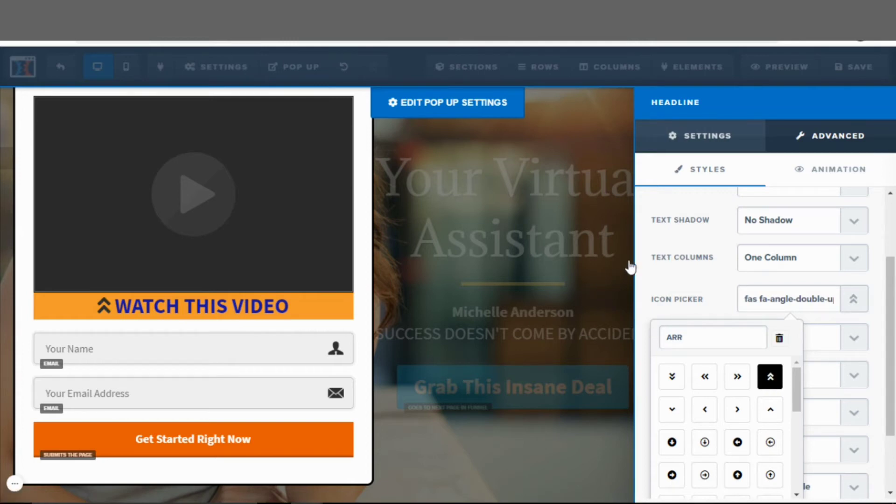
pyautogui.click(327, 261)
pyautogui.scroll(3, 621, 228)
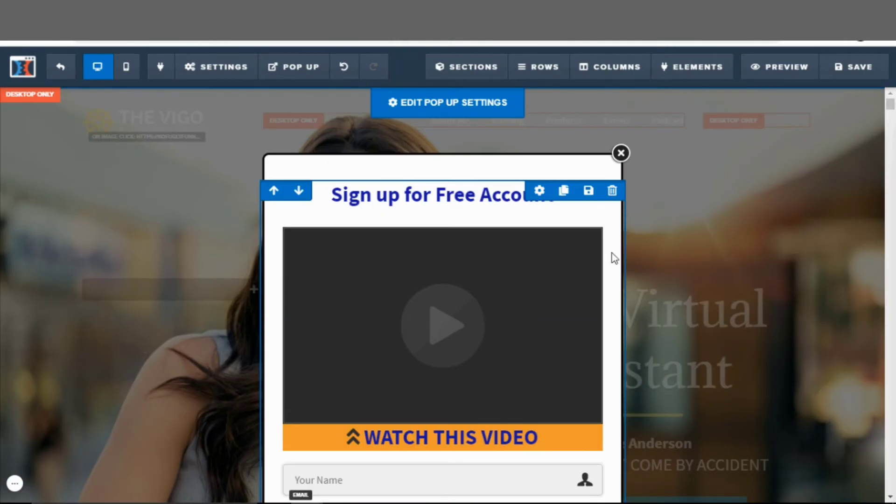
pyautogui.scroll(-3, 570, 312)
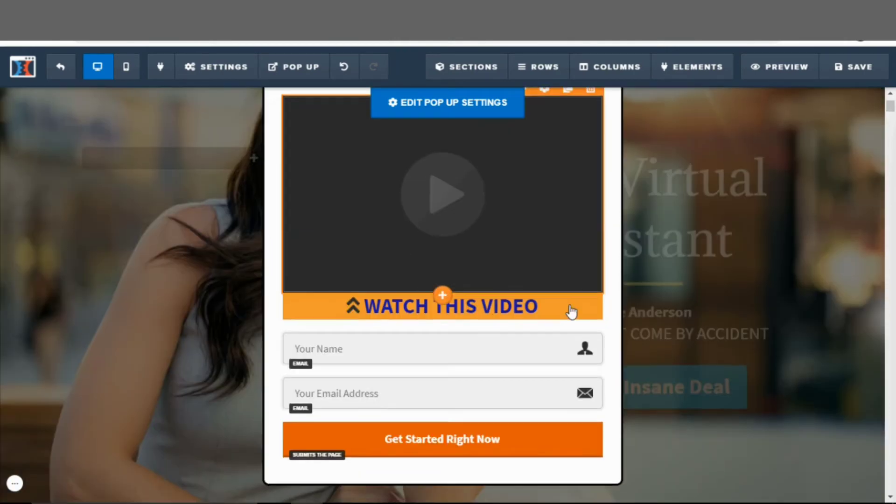
# Set the video type of the pop-up's video element to YouTube.
pyautogui.scroll(3, 570, 312)
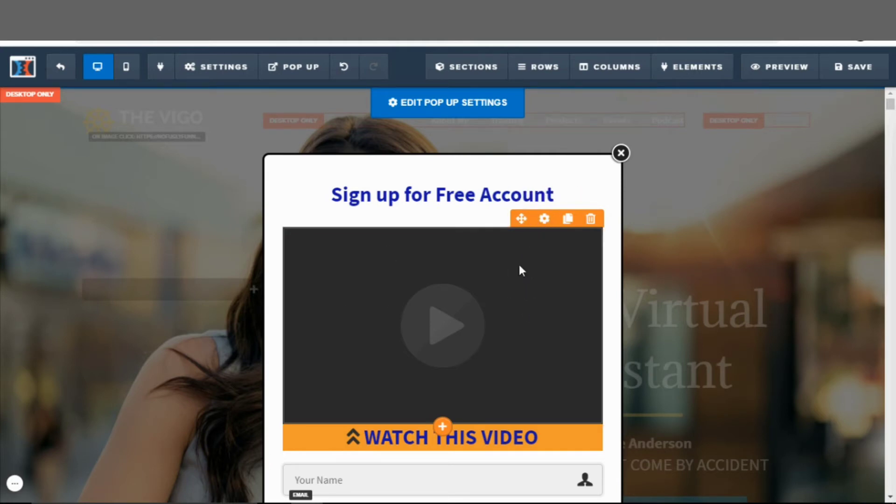
pyautogui.click(545, 220)
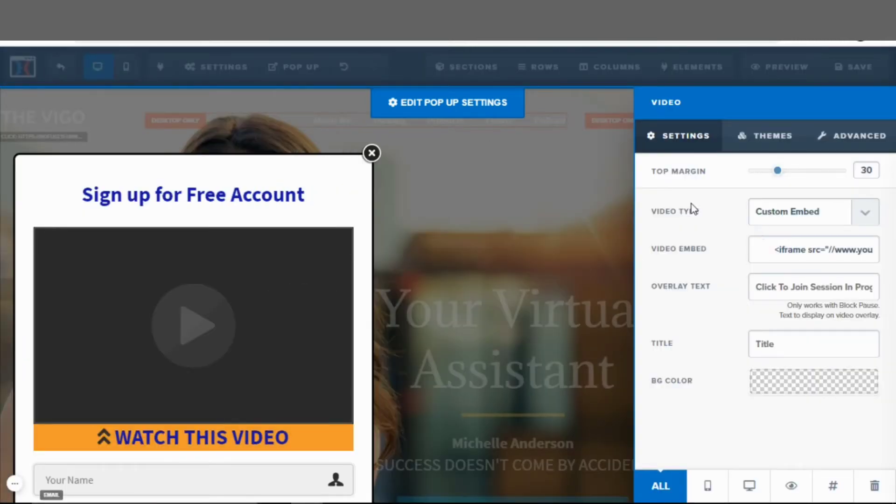
pyautogui.click(862, 217)
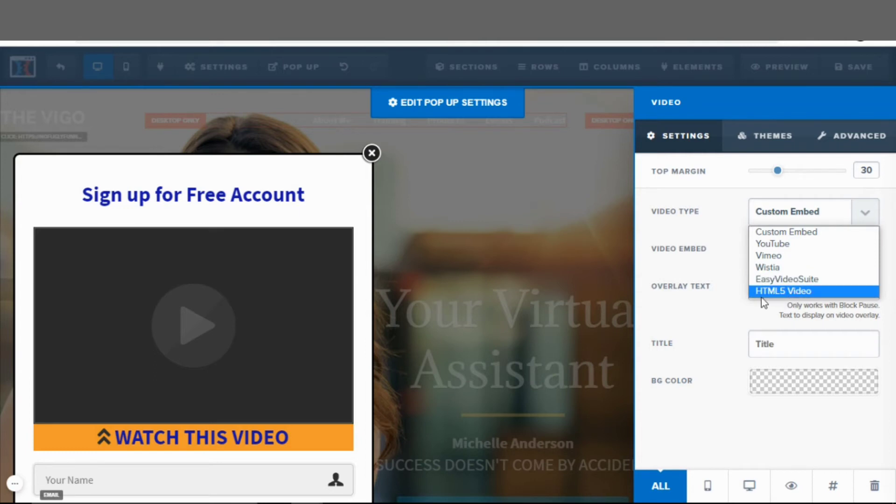
pyautogui.click(775, 244)
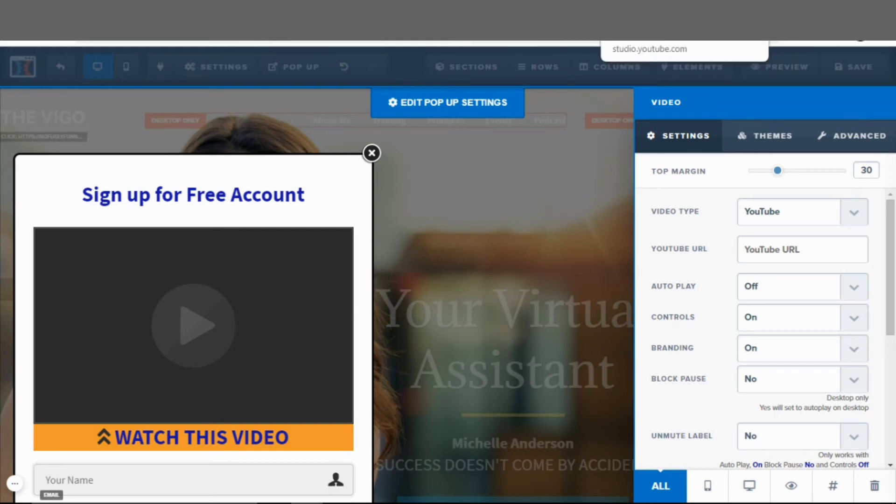
# Copy the "Welcome to the OFA Challenge" video link from YouTube Studio, enter it as the pop-up video's YouTube URL, and save the page.
pyautogui.click(653, 35)
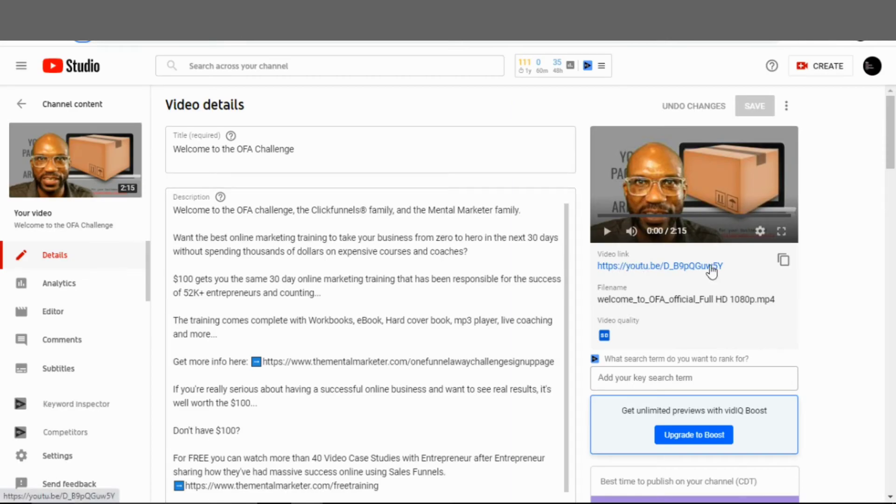
pyautogui.click(782, 261)
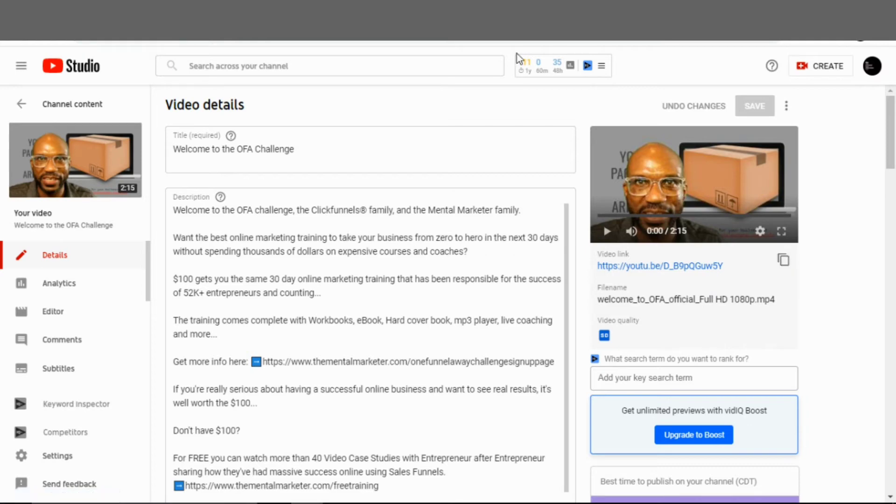
pyautogui.click(569, 32)
pyautogui.rightClick(746, 251)
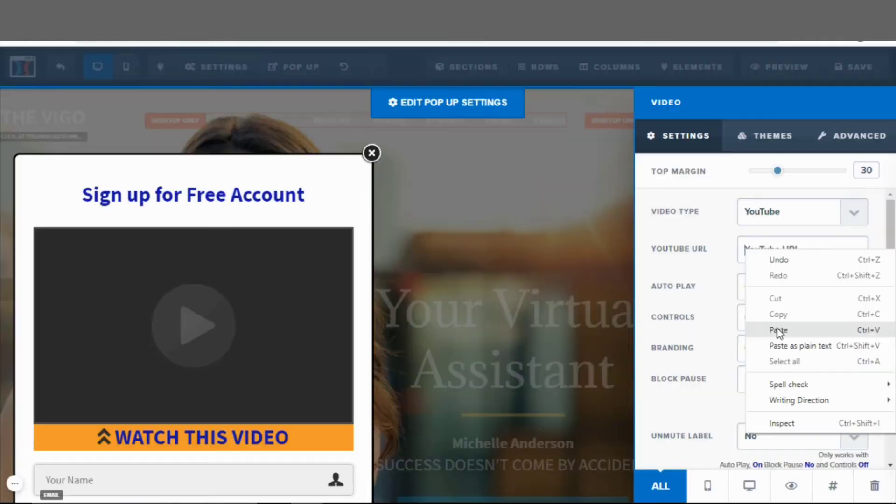
pyautogui.click(778, 331)
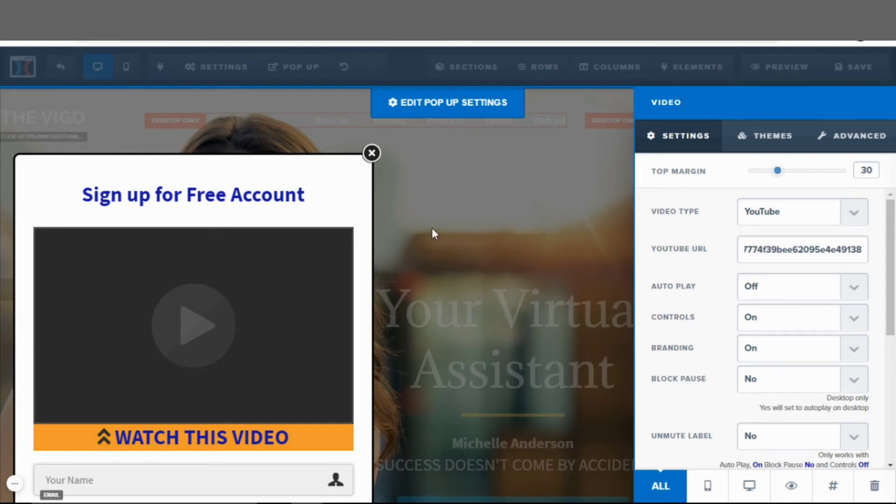
pyautogui.click(508, 251)
pyautogui.click(856, 69)
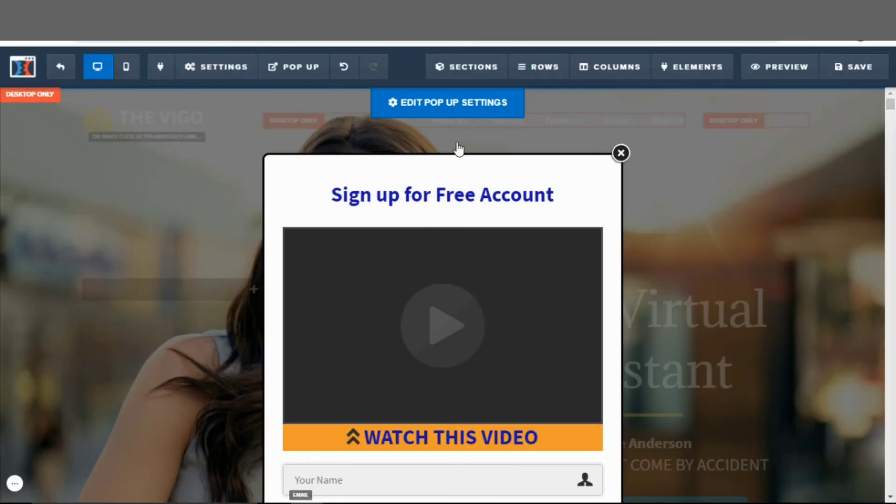
# Set the pop-up's exit trigger to "Show When User Tries To Exits" and save the page.
pyautogui.click(430, 107)
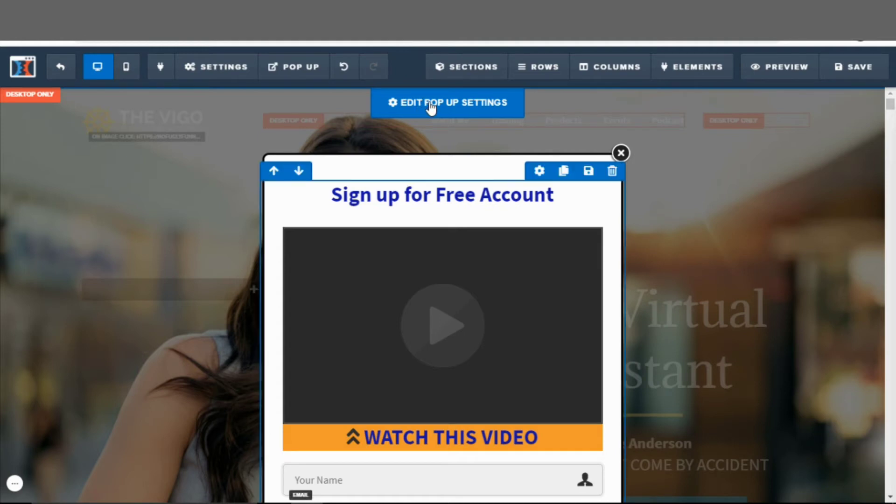
pyautogui.click(402, 104)
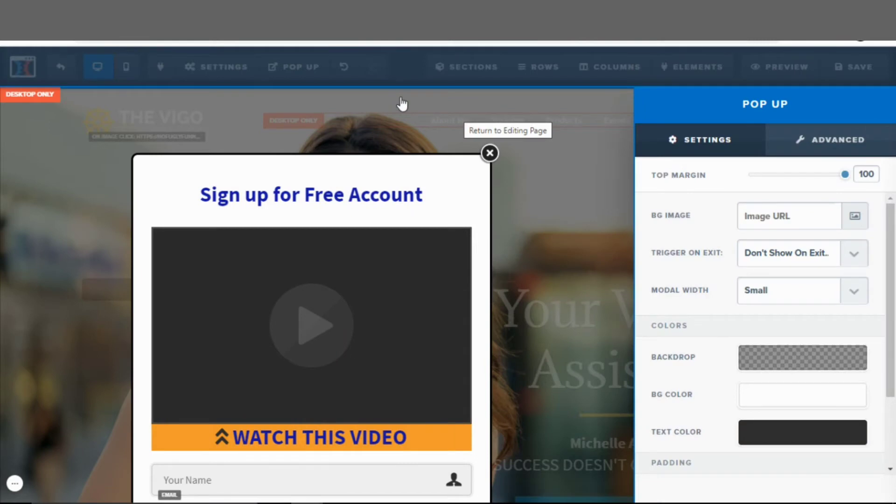
pyautogui.click(855, 262)
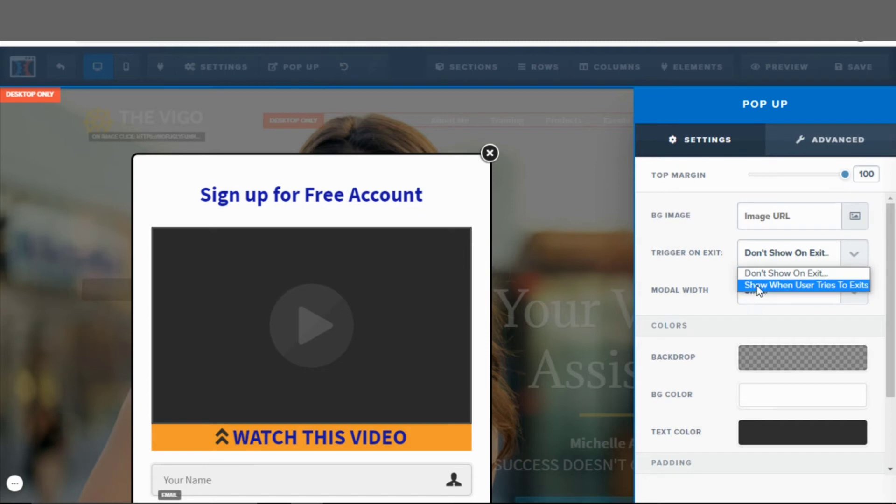
pyautogui.click(757, 286)
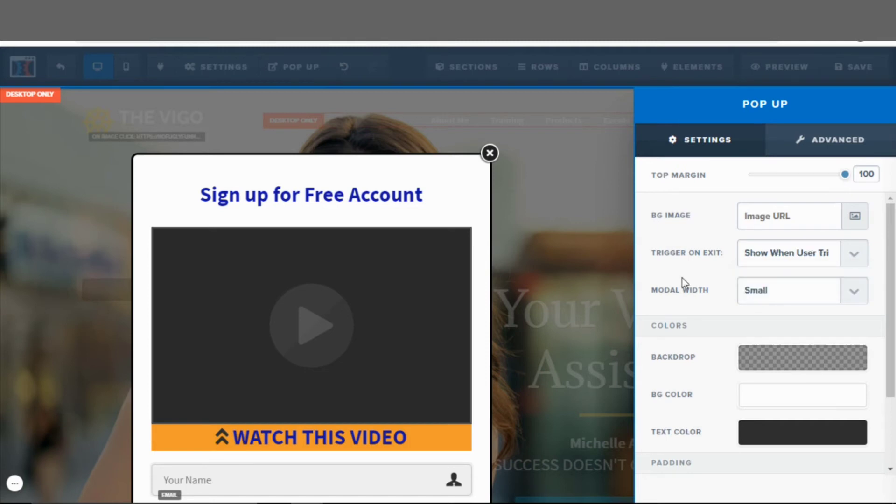
pyautogui.click(587, 214)
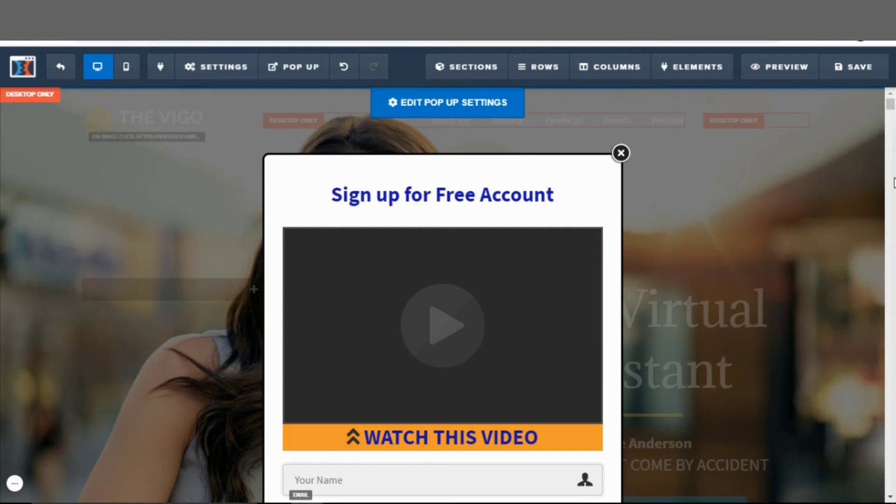
pyautogui.click(854, 67)
# Review the pop-up's layout in mobile view from its headline to its submit button, and return to desktop view.
pyautogui.scroll(-3, 698, 138)
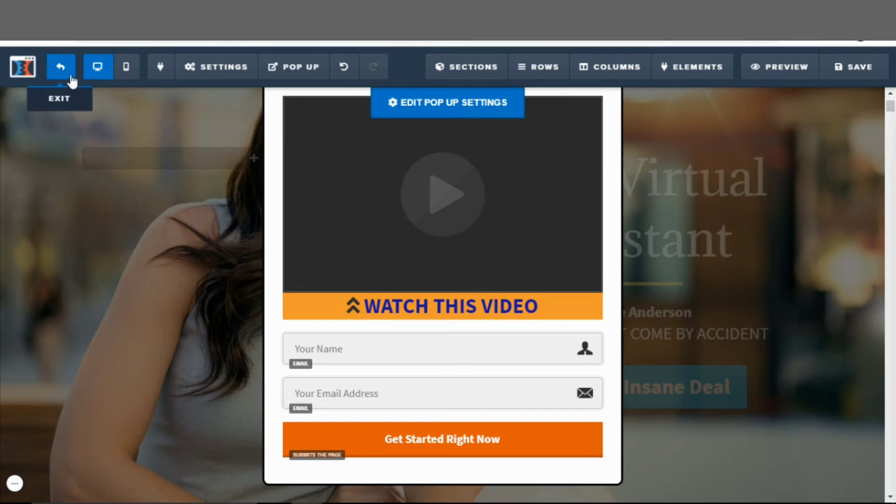
pyautogui.click(127, 71)
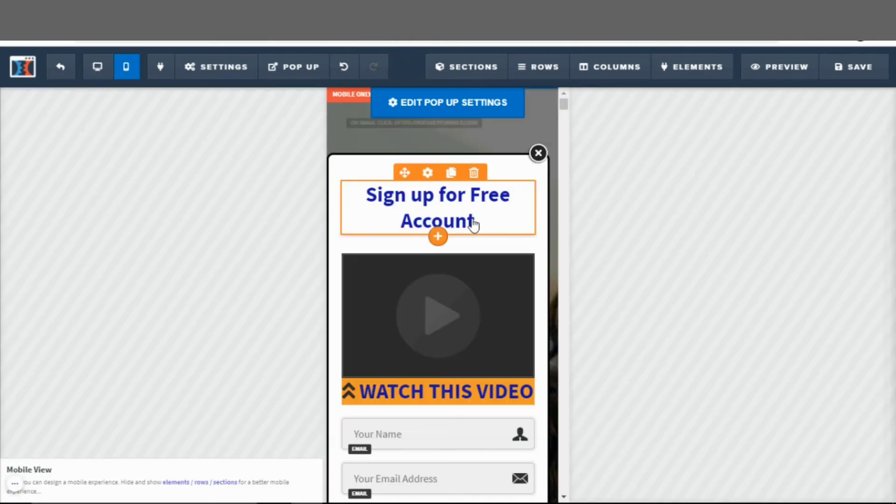
pyautogui.scroll(-3, 470, 226)
pyautogui.scroll(-2, 470, 225)
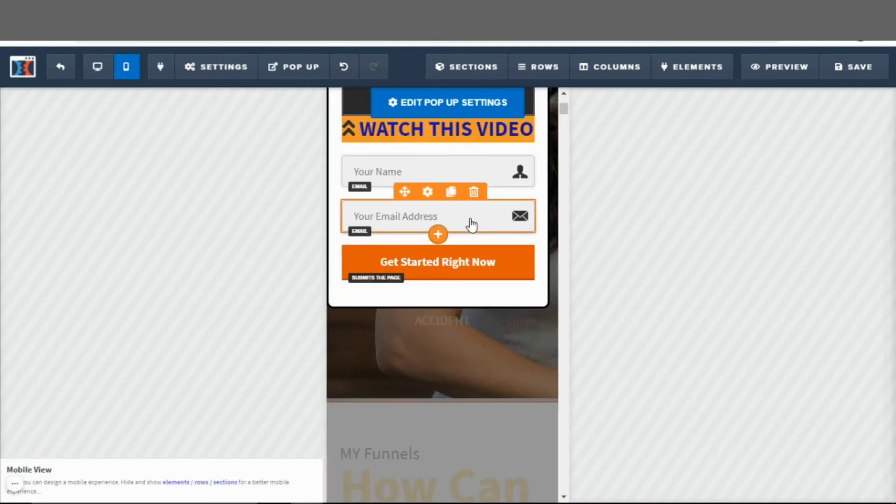
pyautogui.scroll(5, 471, 224)
pyautogui.scroll(-5, 470, 226)
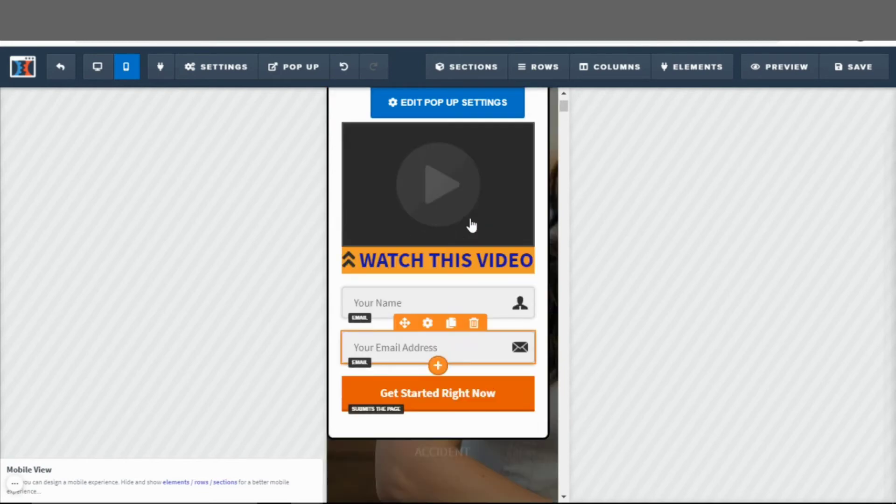
pyautogui.scroll(5, 470, 226)
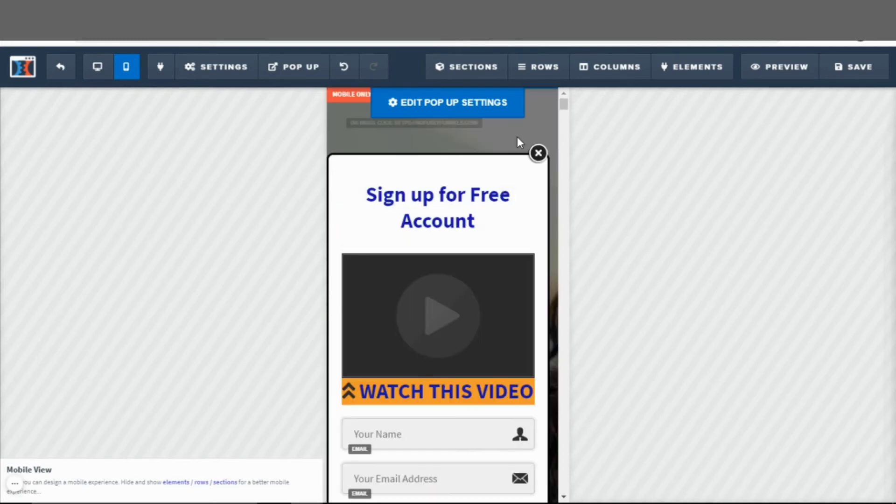
pyautogui.click(97, 68)
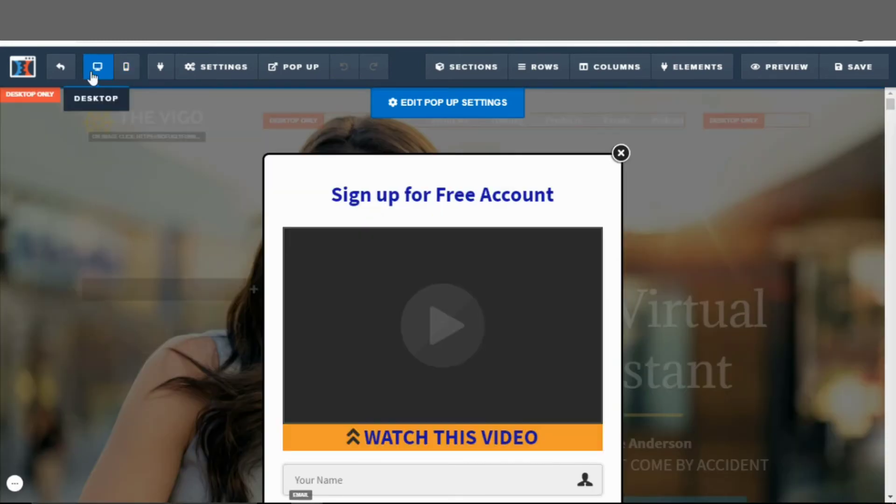
# Close the pop-up in the editor and preview the Hero Page.
pyautogui.click(621, 152)
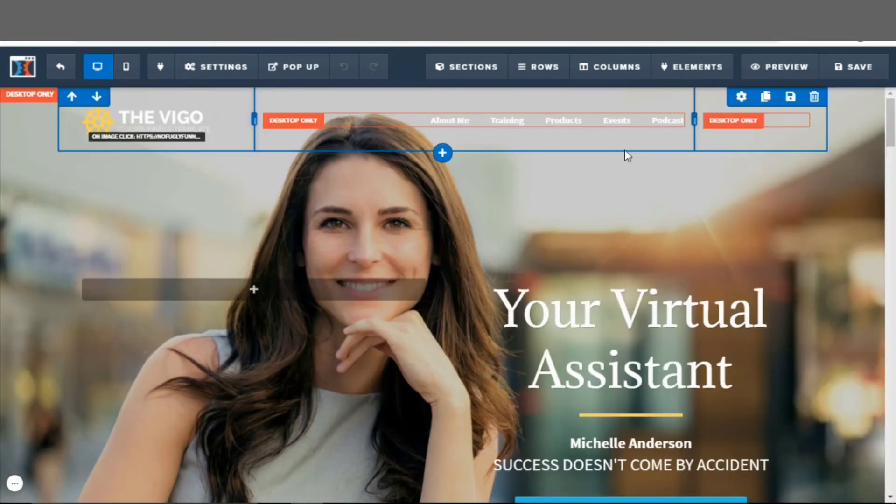
pyautogui.click(772, 70)
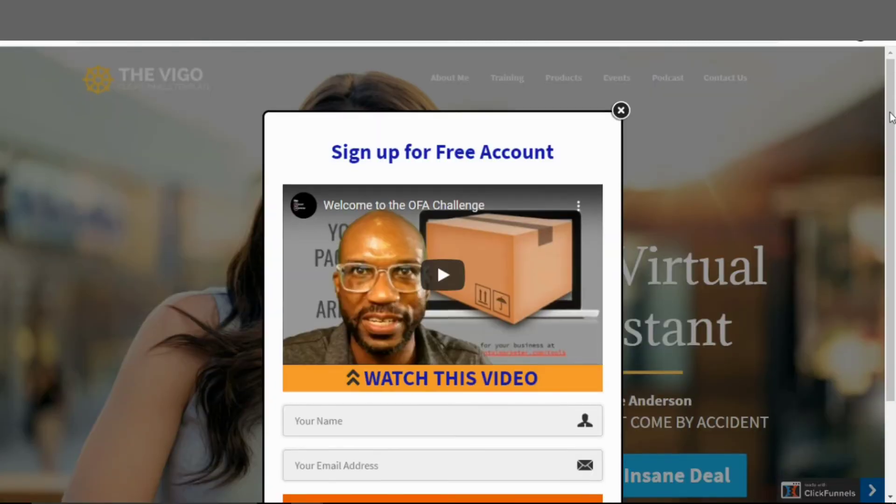
# Check the pop-up in the page preview from headline to submit button, play its video, and close the pop-up.
pyautogui.scroll(-1, 893, 122)
pyautogui.moveTo(893, 122); pyautogui.dragTo(895, 160)
pyautogui.moveTo(893, 175); pyautogui.dragTo(893, 153)
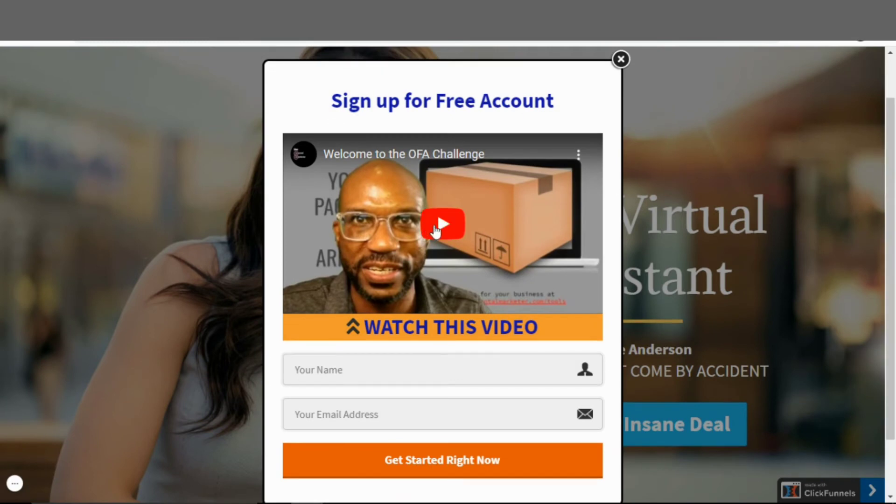
pyautogui.click(444, 225)
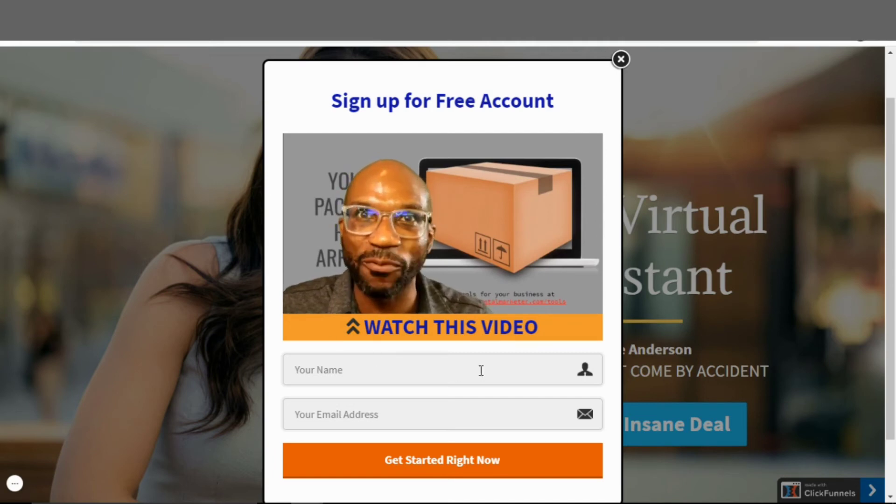
pyautogui.click(620, 60)
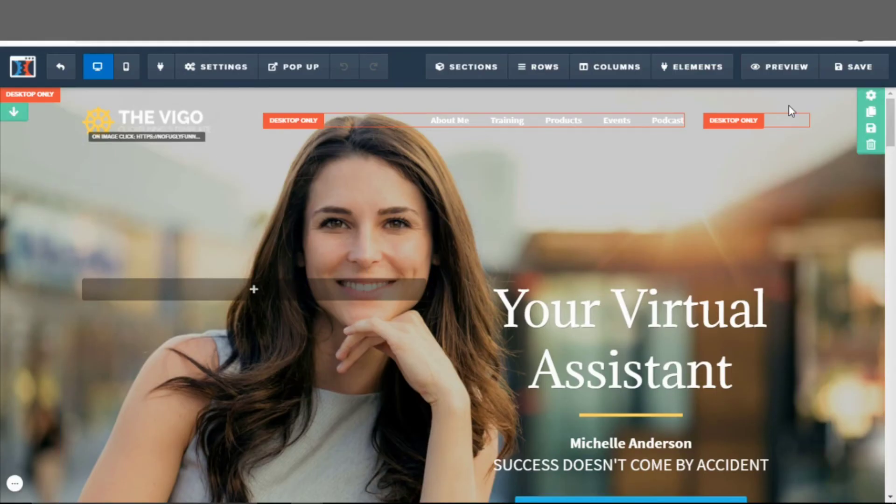
pyautogui.scroll(-4, 793, 110)
pyautogui.moveTo(891, 155); pyautogui.dragTo(891, 237)
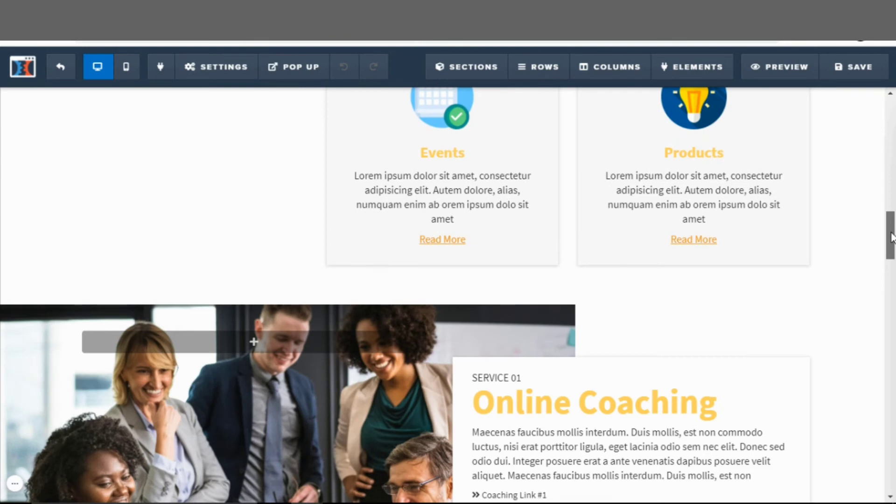
pyautogui.moveTo(892, 237); pyautogui.dragTo(893, 176)
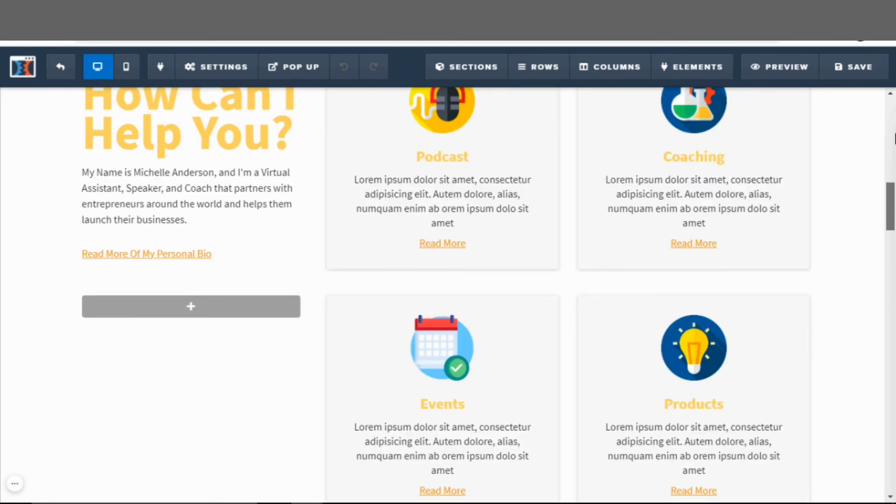
pyautogui.moveTo(894, 138); pyautogui.dragTo(892, 104)
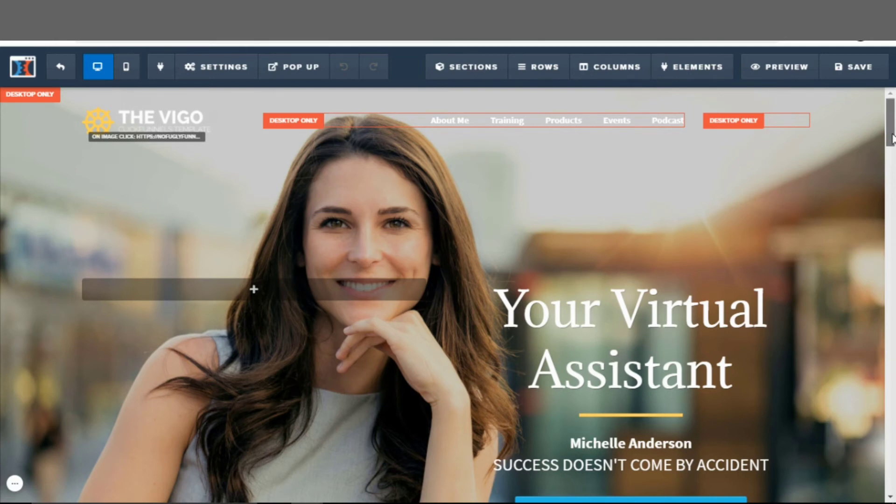
# Browse the elements available for the hero section's empty column, from text to content blocks, and return to the page without adding one.
pyautogui.scroll(-2, 247, 189)
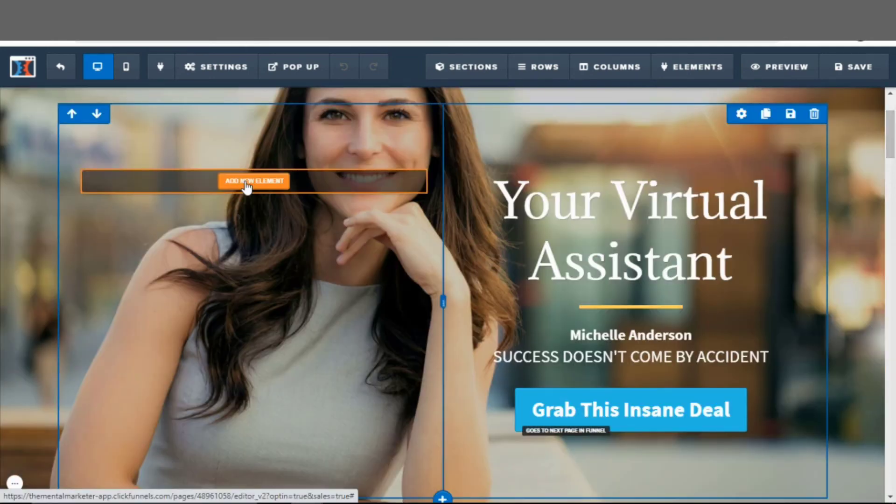
pyautogui.click(248, 186)
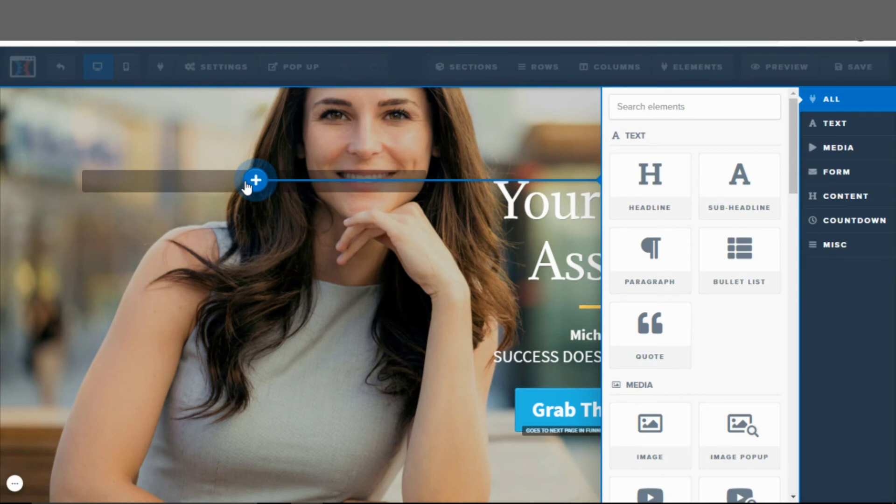
pyautogui.scroll(-2, 798, 138)
pyautogui.scroll(-3, 803, 154)
pyautogui.scroll(-1, 806, 185)
pyautogui.scroll(-1, 806, 194)
pyautogui.scroll(-2, 809, 203)
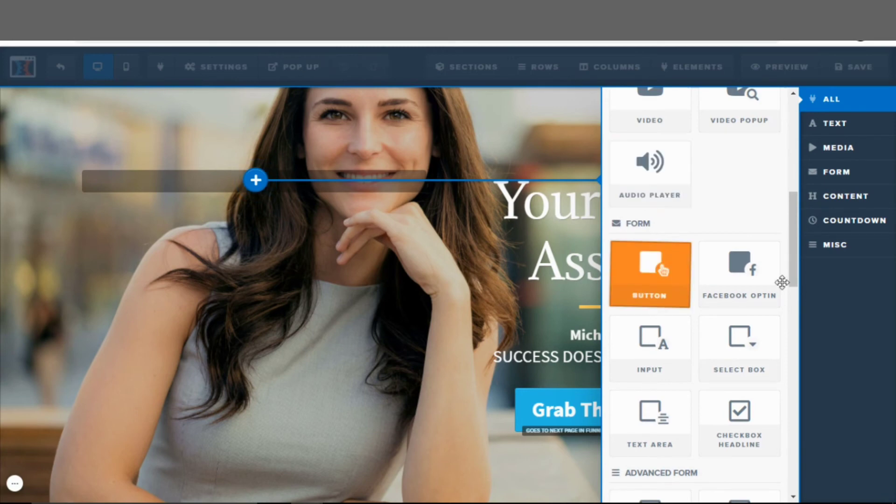
pyautogui.scroll(-8, 783, 321)
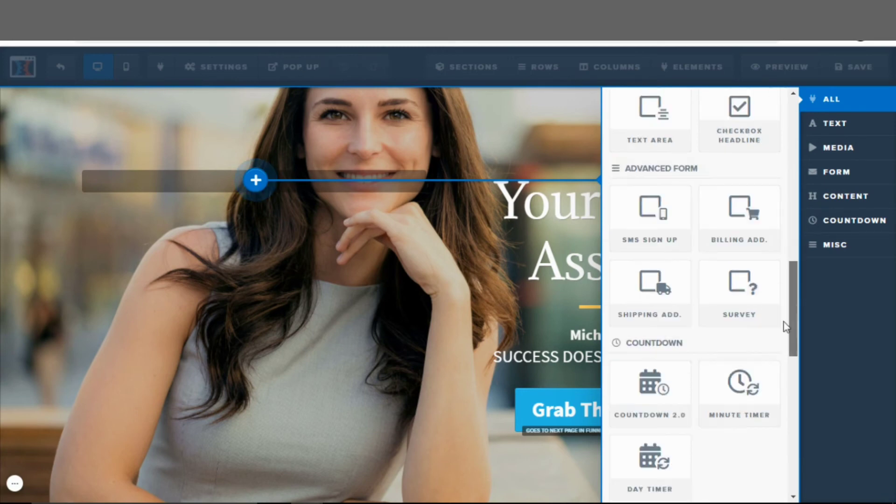
pyautogui.scroll(-4, 786, 362)
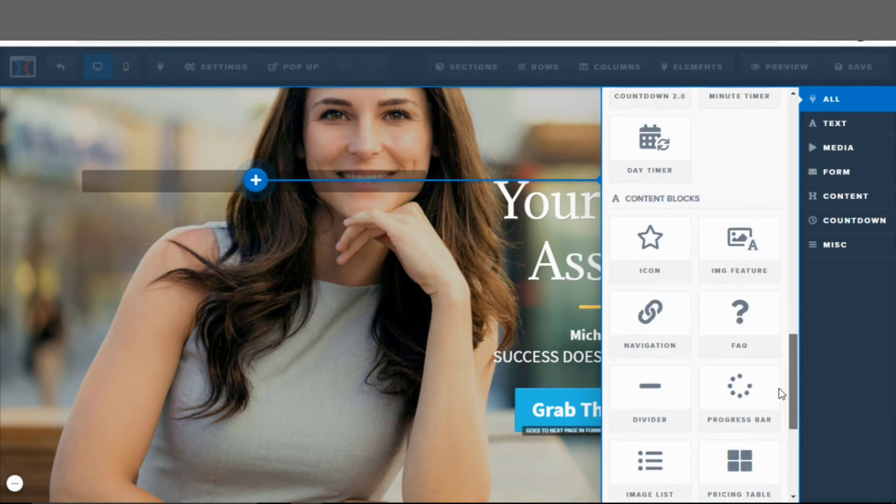
pyautogui.scroll(2, 777, 386)
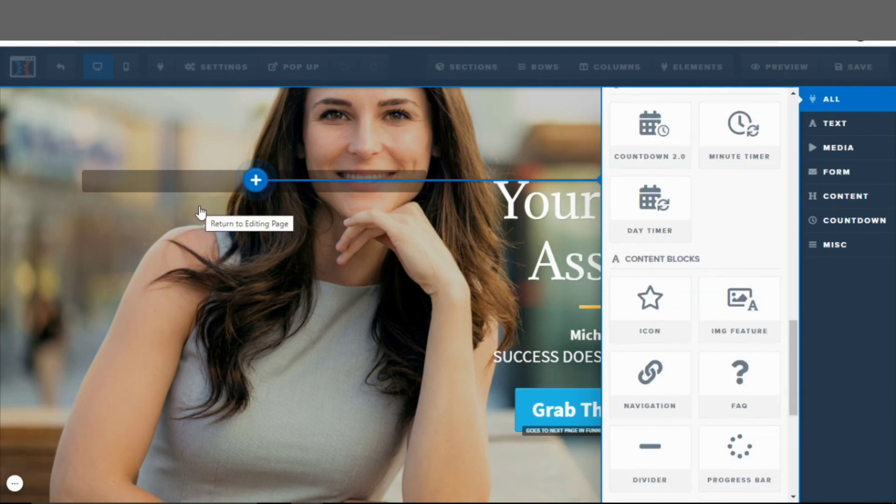
pyautogui.click(170, 208)
# Swap the icons of the Podcast and Coaching cards, and place the Podcast heading below its new icon.
pyautogui.scroll(-5, 574, 217)
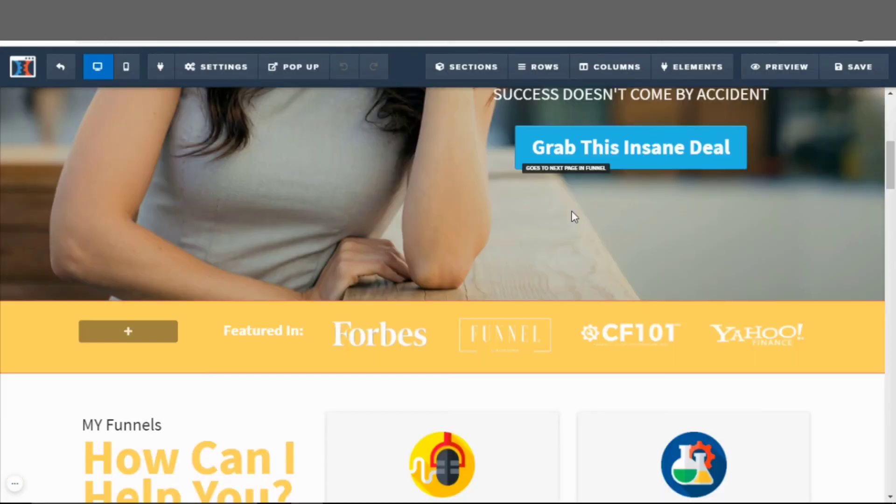
pyautogui.scroll(-6, 575, 218)
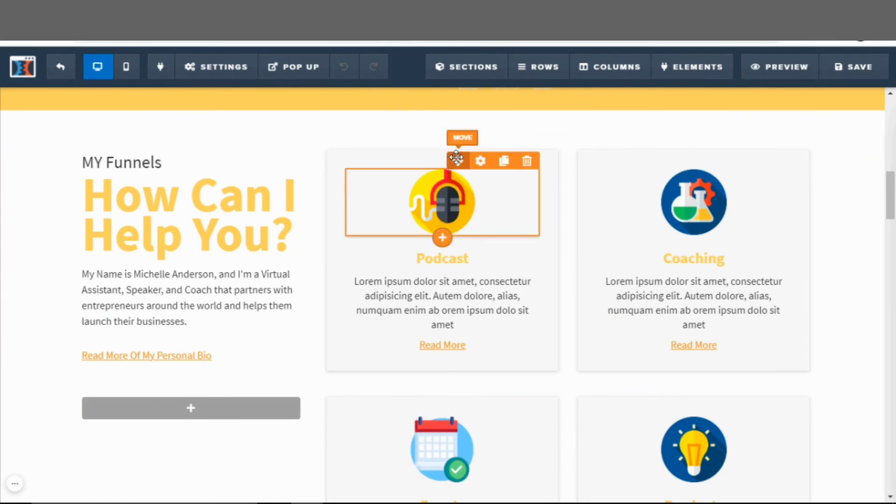
pyautogui.moveTo(639, 170); pyautogui.dragTo(736, 213)
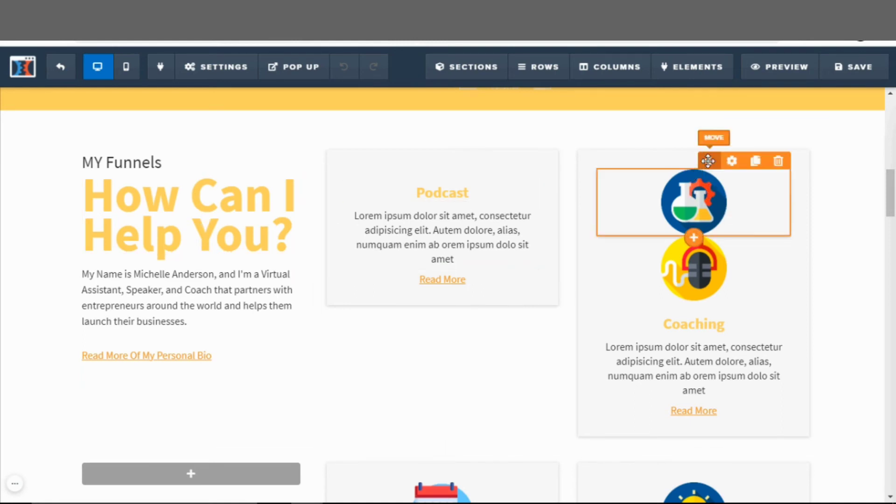
pyautogui.moveTo(593, 191); pyautogui.dragTo(409, 204)
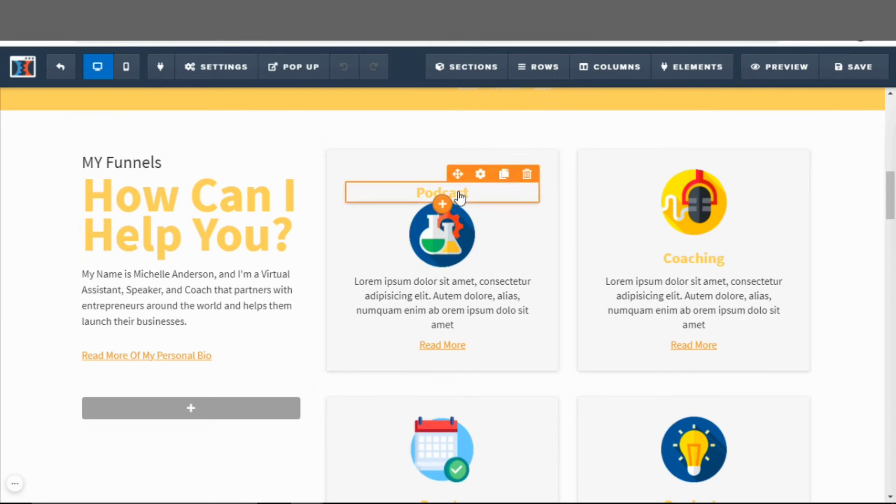
pyautogui.moveTo(460, 199); pyautogui.dragTo(459, 276)
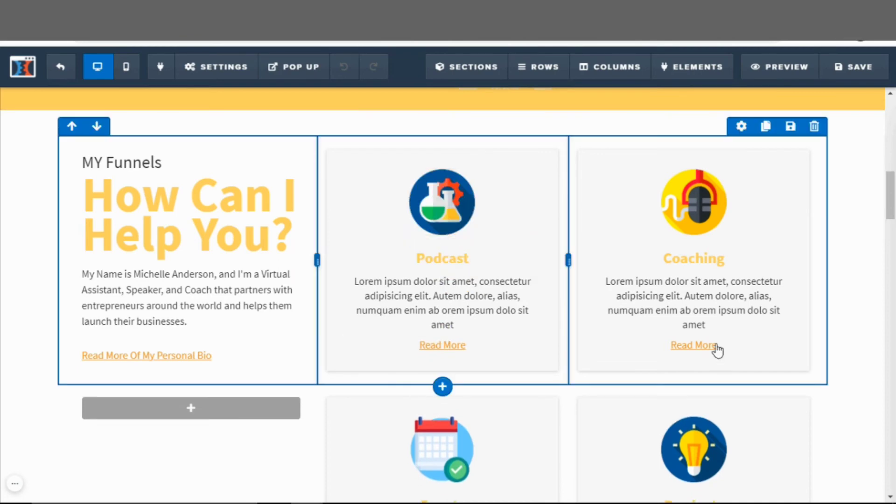
# Inspect the link settings of the Podcast card's "Read More" text and close them.
pyautogui.click(462, 348)
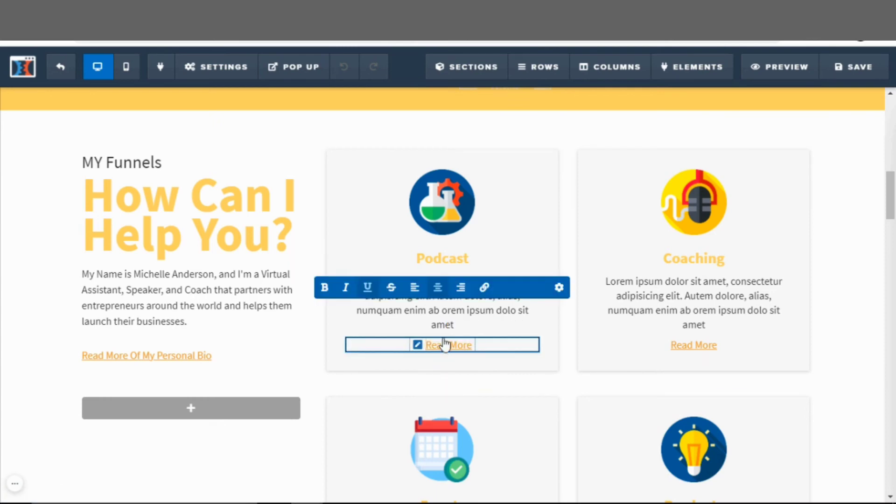
pyautogui.click(418, 346)
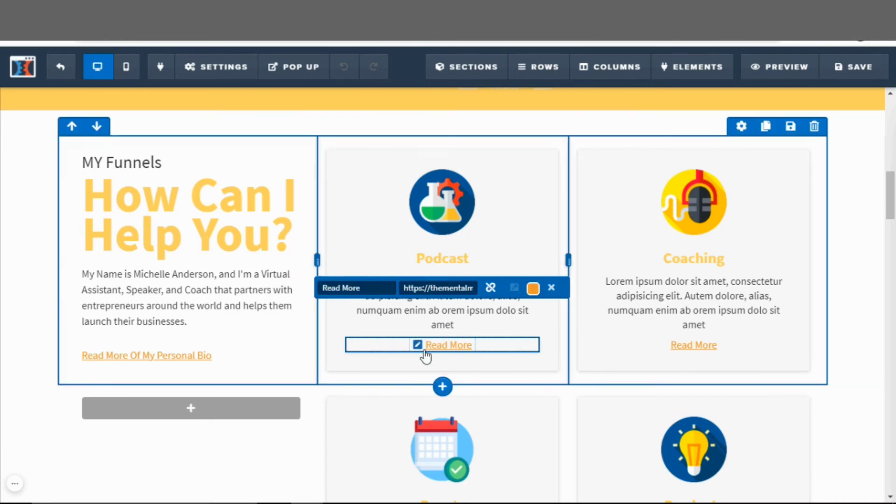
pyautogui.click(550, 288)
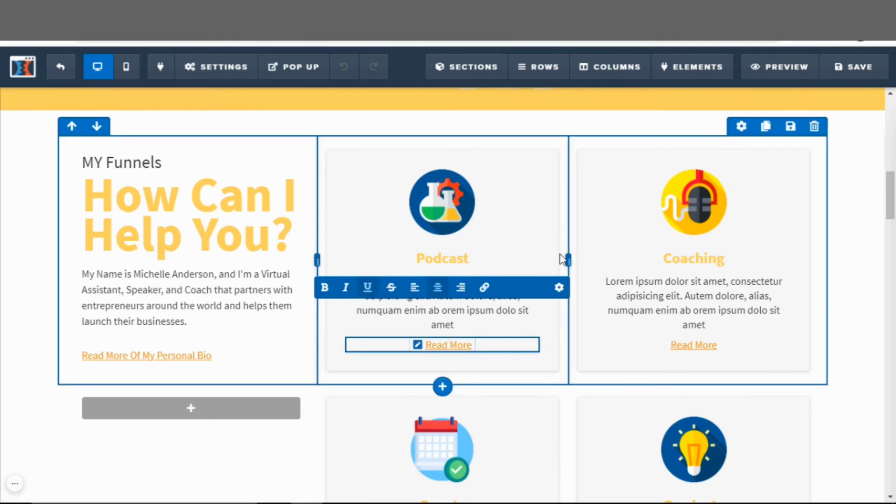
pyautogui.click(504, 234)
# Examine the "Learn About My Events" button's website URL action and its window-opening options, and close the button settings.
pyautogui.scroll(-3, 560, 231)
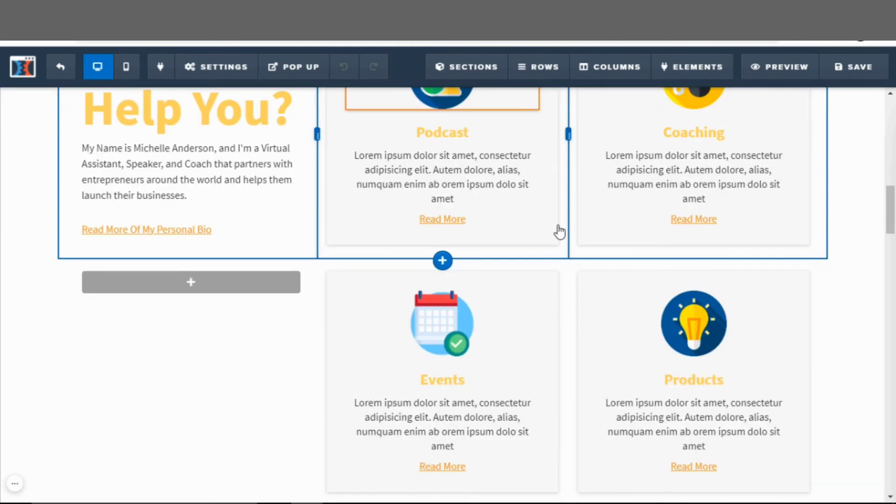
pyautogui.scroll(-1, 559, 231)
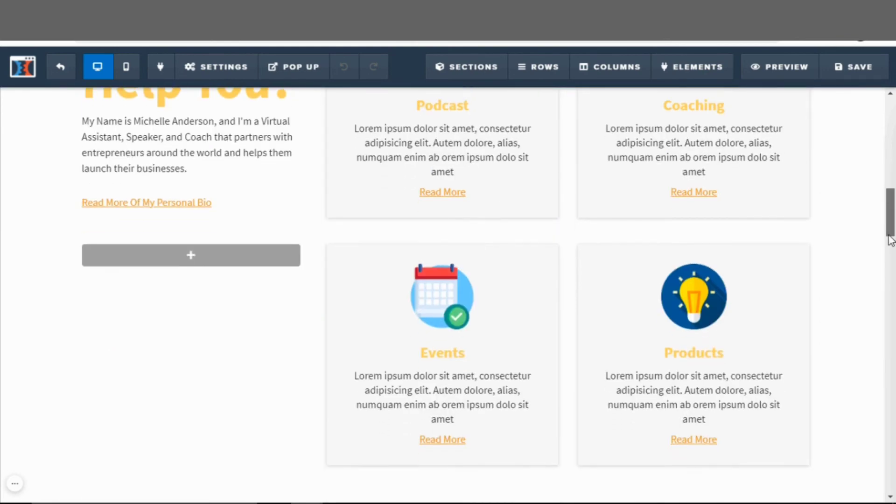
pyautogui.click(891, 258)
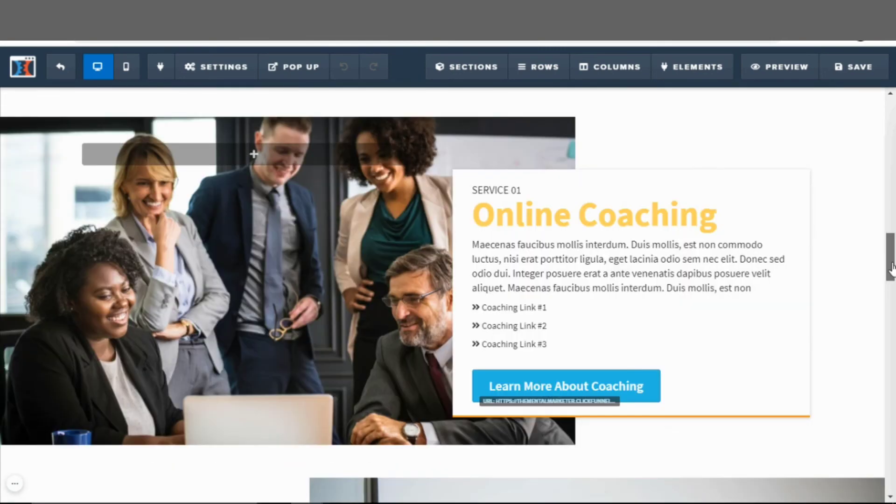
pyautogui.scroll(-12, 626, 392)
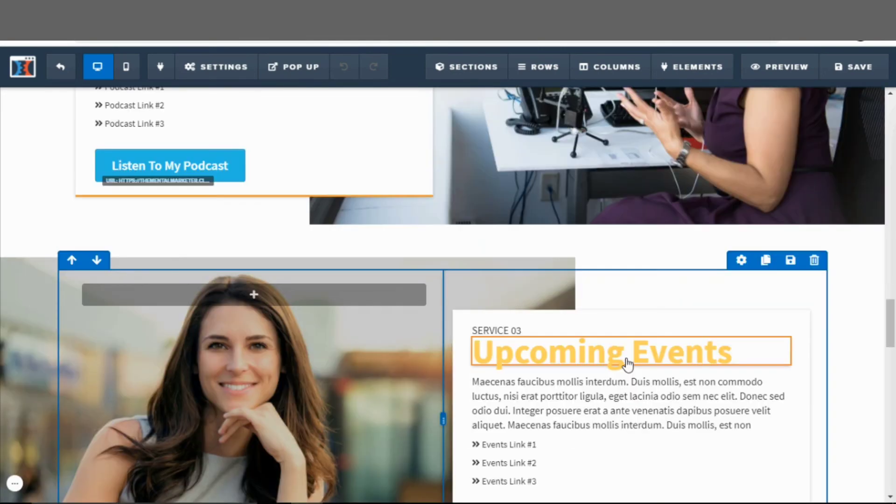
pyautogui.scroll(-2, 628, 364)
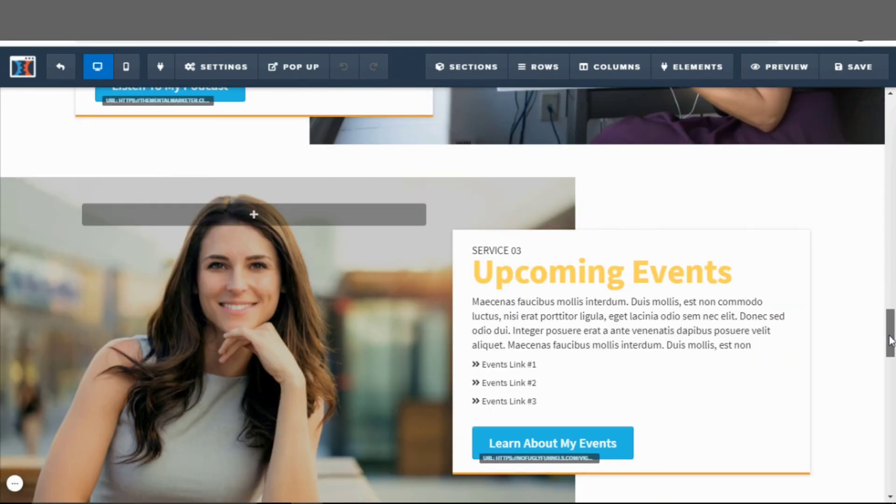
pyautogui.scroll(-2, 890, 340)
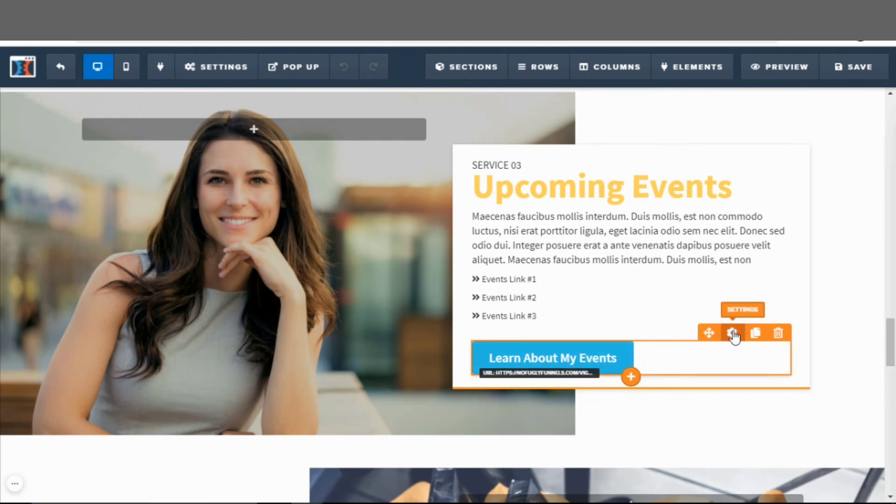
pyautogui.click(733, 332)
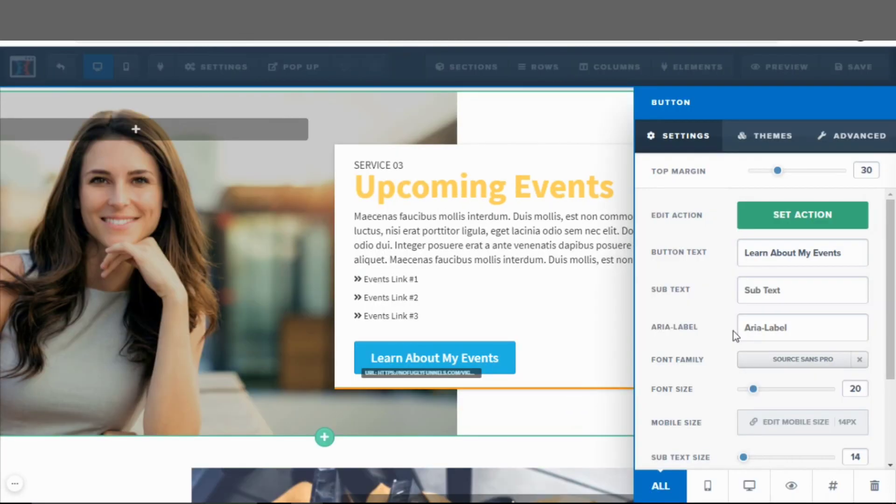
pyautogui.click(802, 226)
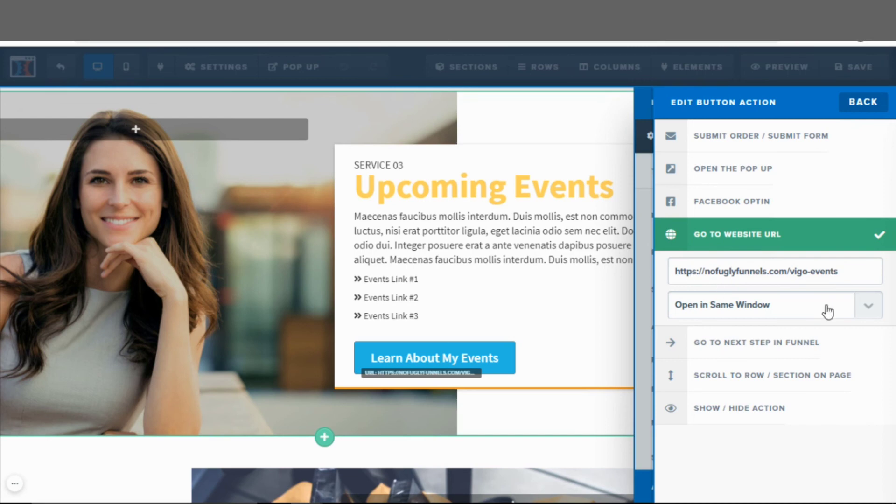
pyautogui.click(870, 310)
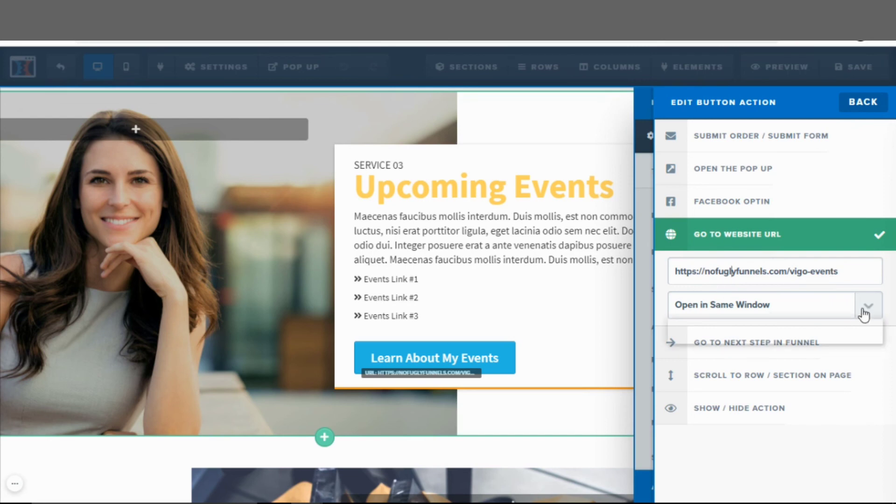
pyautogui.click(754, 323)
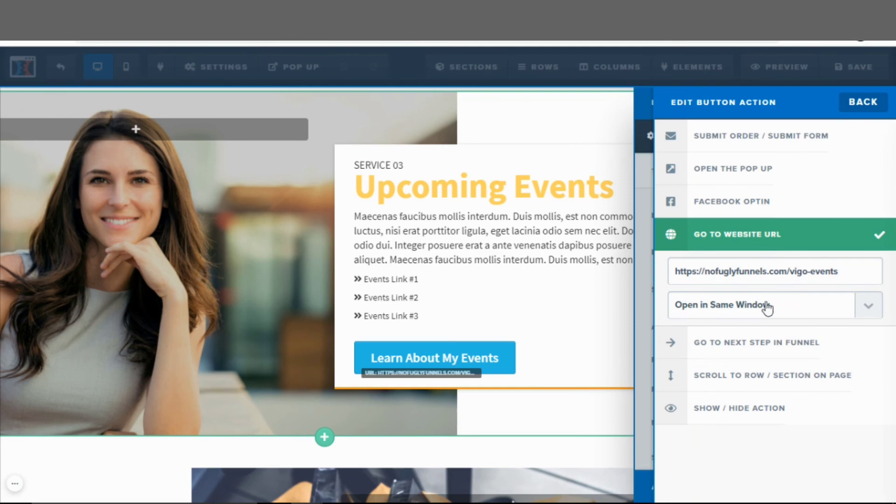
pyautogui.click(643, 262)
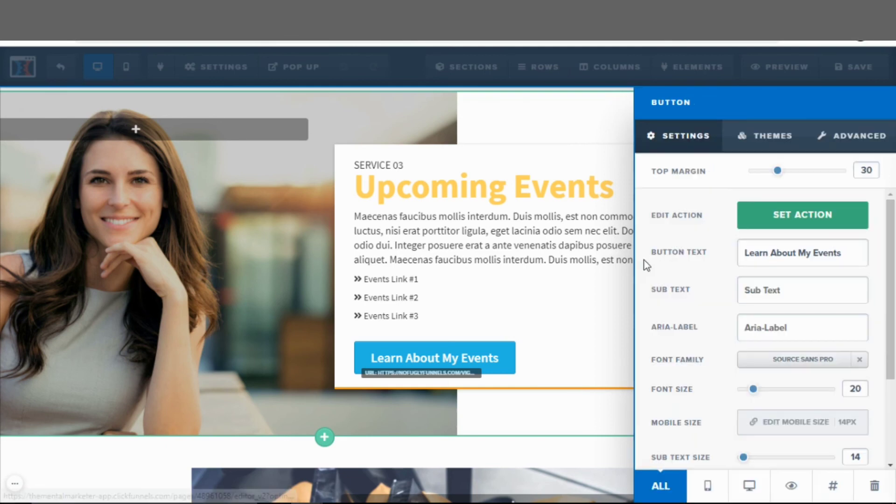
pyautogui.click(610, 300)
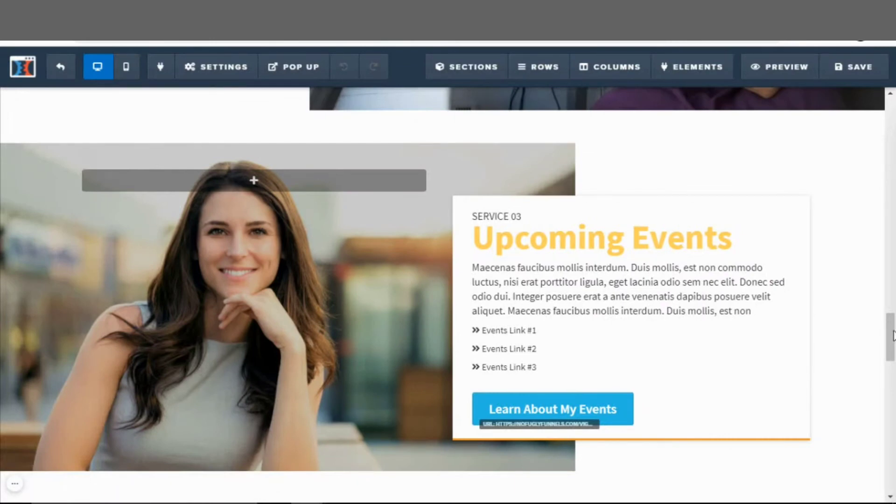
pyautogui.scroll(2, 893, 335)
pyautogui.scroll(3, 893, 335)
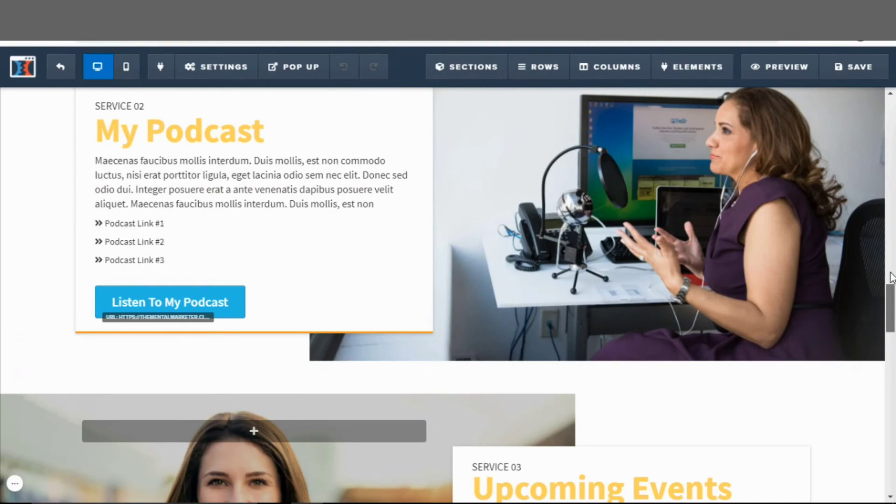
pyautogui.scroll(10, 892, 278)
pyautogui.scroll(3, 892, 218)
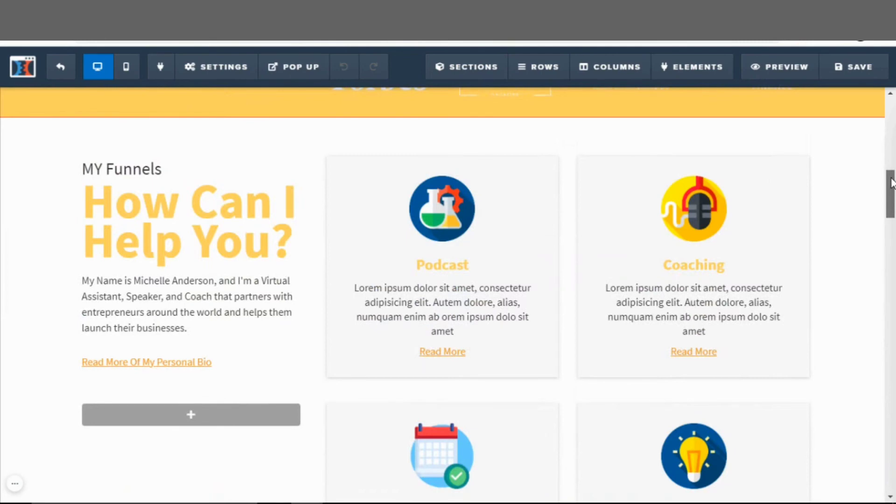
pyautogui.moveTo(891, 182); pyautogui.dragTo(891, 110)
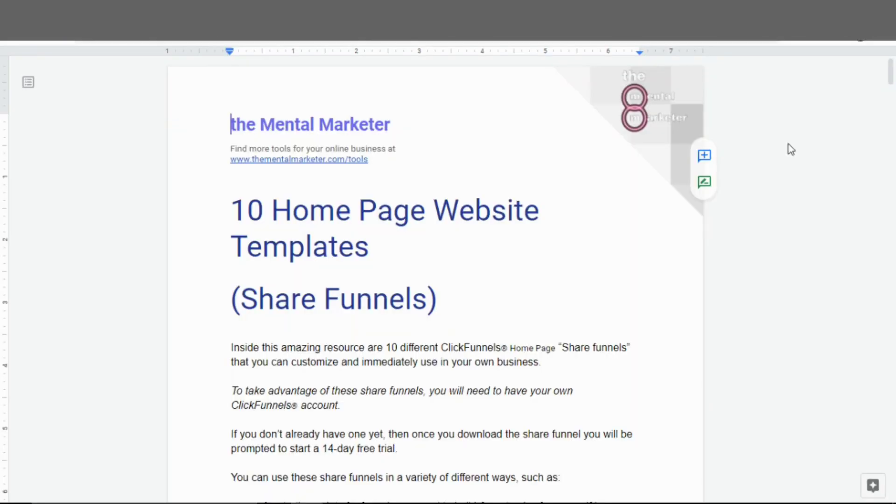
# Read the share funnels document's introduction and download instructions, down to the Hero Home Page Template's "Download Funnel" link and preview.
pyautogui.scroll(-3, 788, 144)
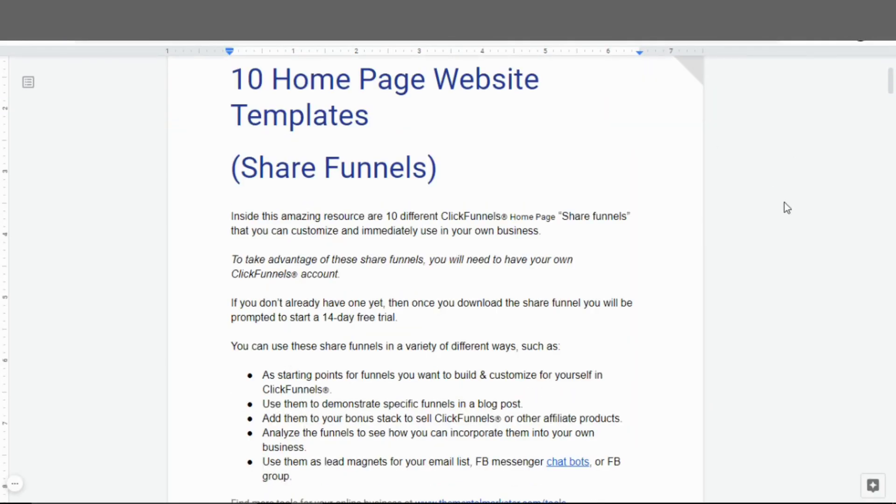
pyautogui.scroll(-5, 784, 202)
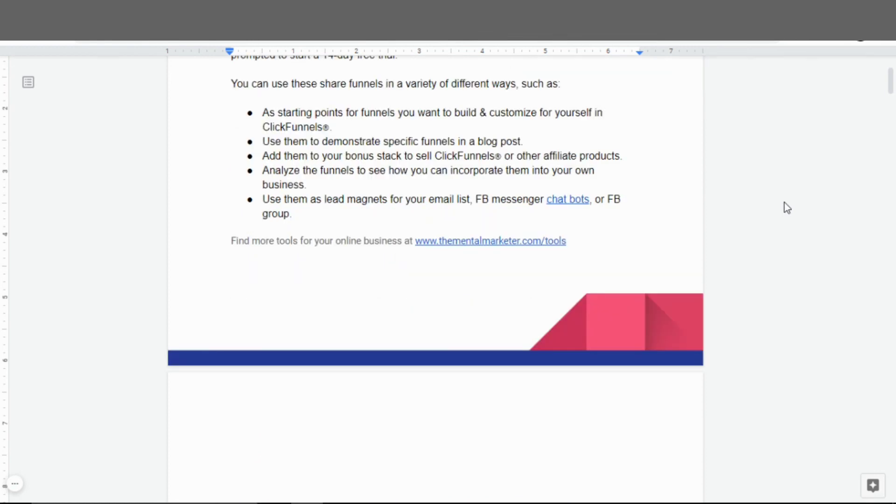
pyautogui.scroll(-3, 800, 181)
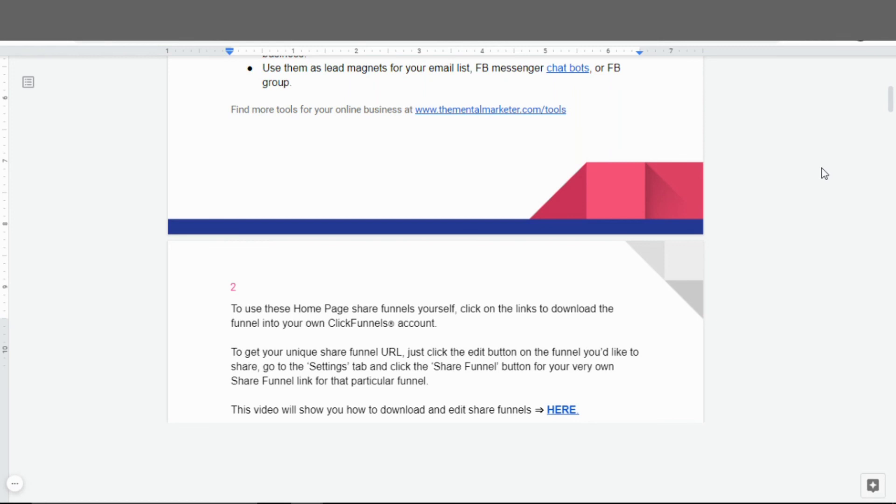
pyautogui.scroll(-3, 825, 173)
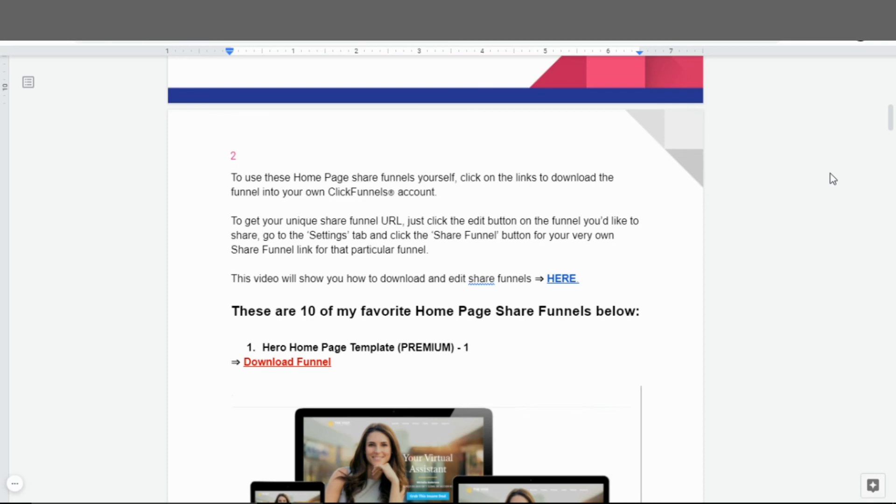
pyautogui.scroll(-3, 834, 179)
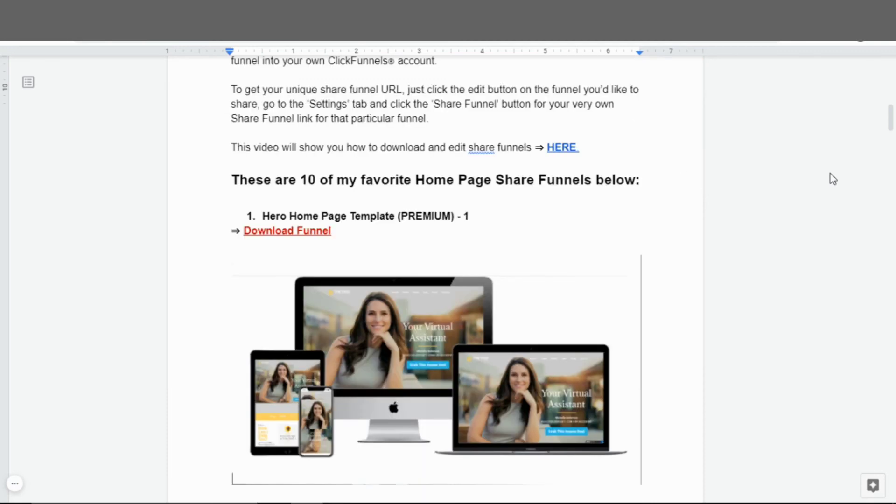
pyautogui.scroll(-3, 833, 179)
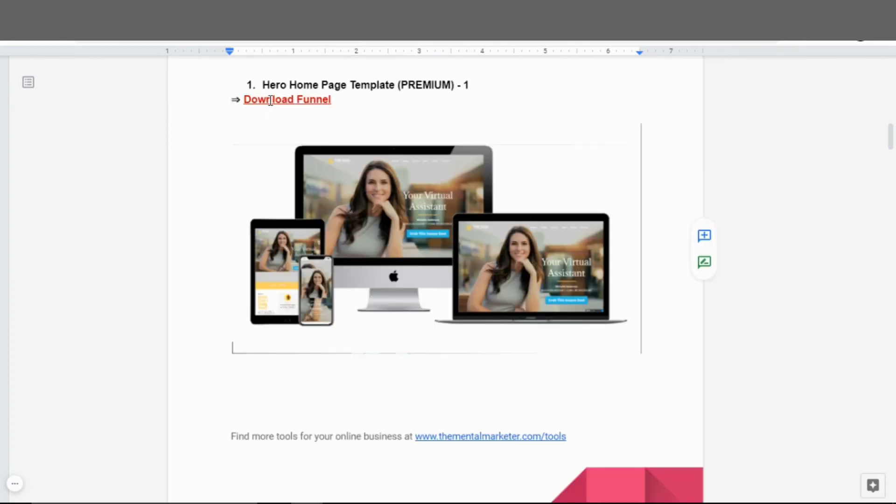
pyautogui.scroll(3, 767, 149)
pyautogui.scroll(-3, 784, 168)
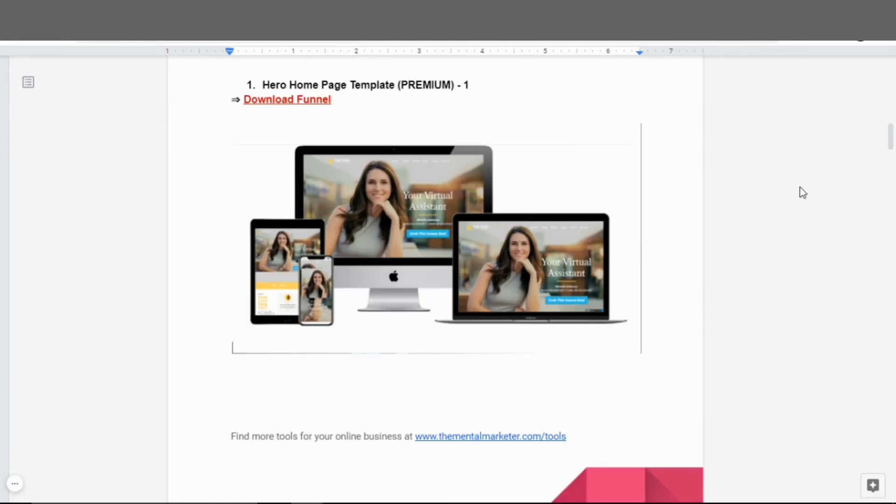
# Look through the document's other share funnels and their previews, from Home Page Template - 2 to Home Page Template - 10.
pyautogui.scroll(-6, 803, 192)
pyautogui.scroll(-3, 803, 192)
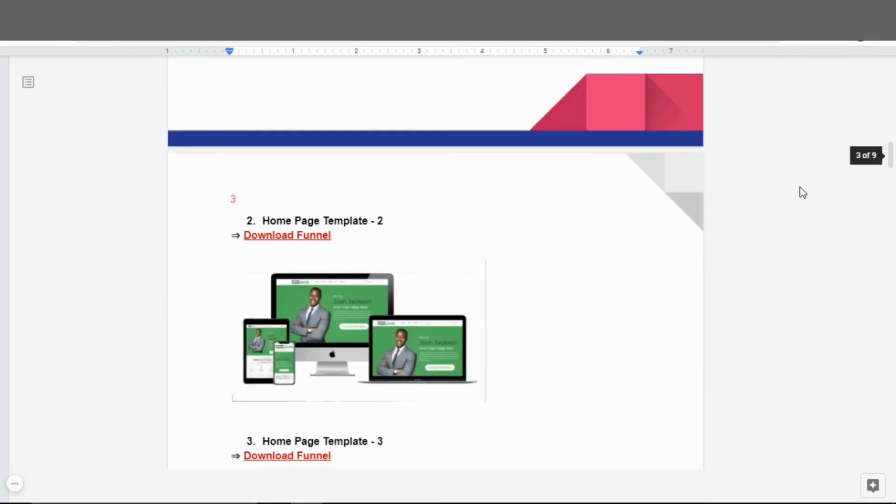
pyautogui.scroll(-2, 803, 193)
pyautogui.scroll(-12, 803, 192)
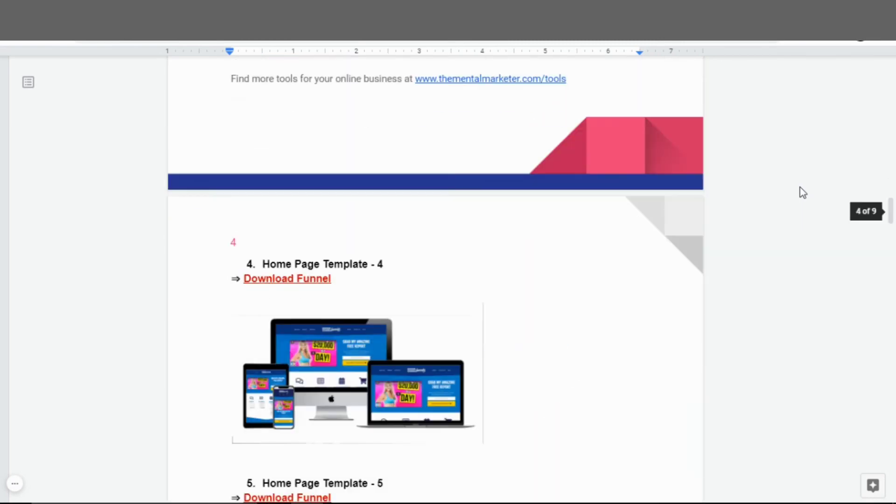
pyautogui.scroll(-12, 803, 192)
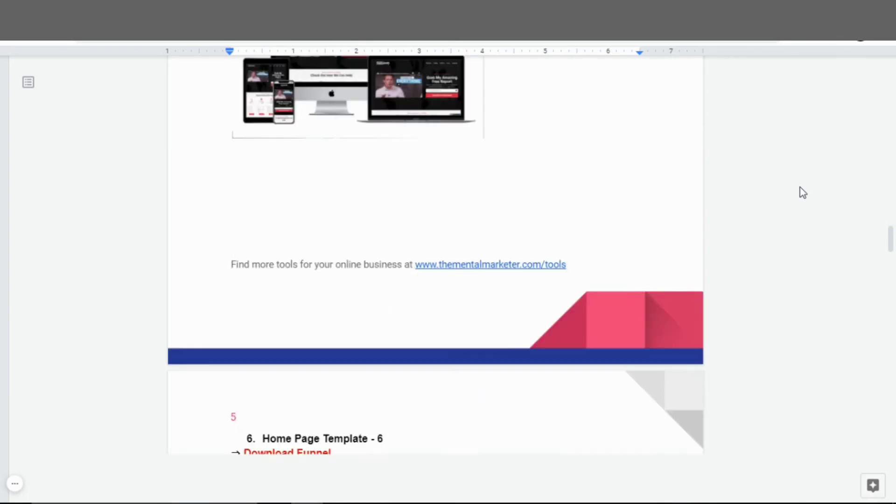
pyautogui.scroll(-3, 803, 192)
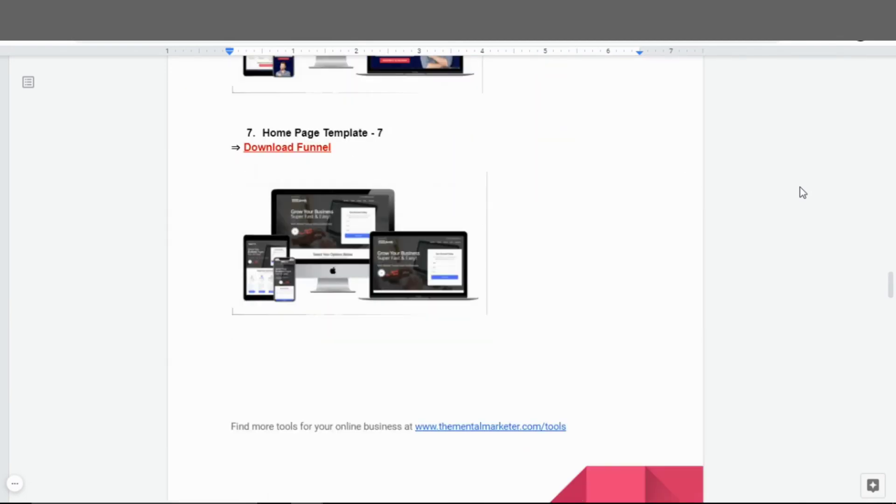
pyautogui.scroll(-8, 803, 193)
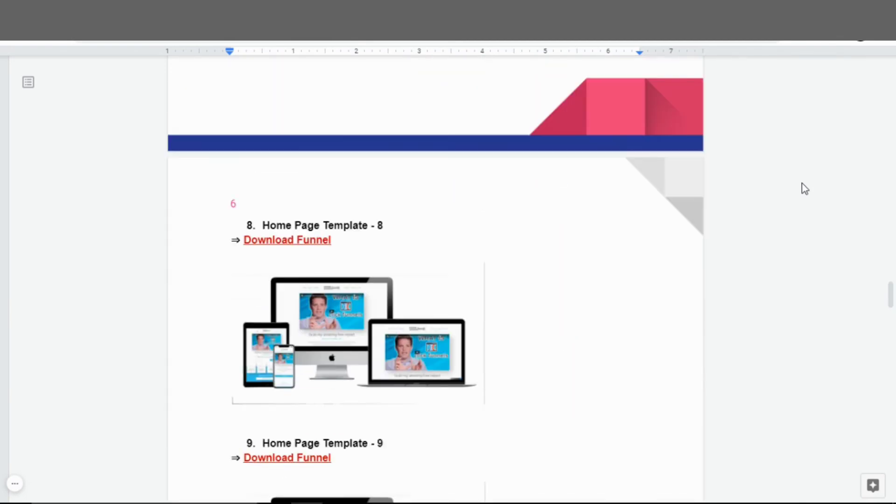
pyautogui.scroll(-3, 804, 181)
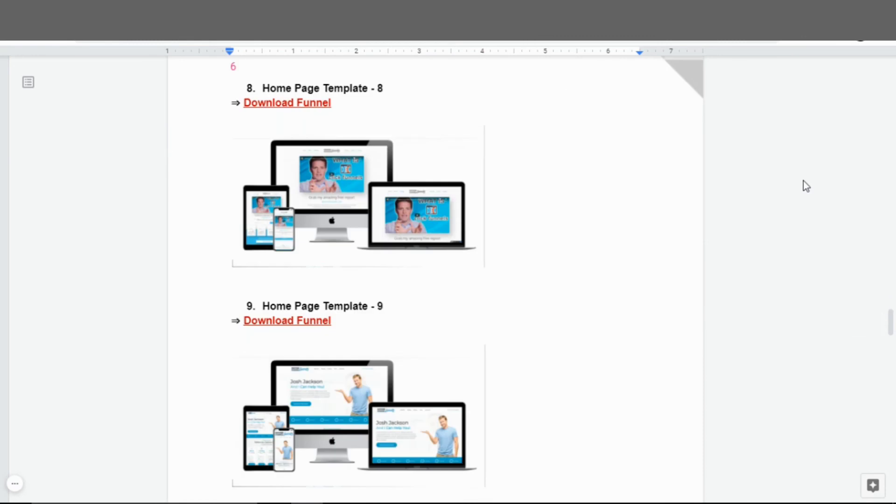
pyautogui.scroll(-9, 803, 181)
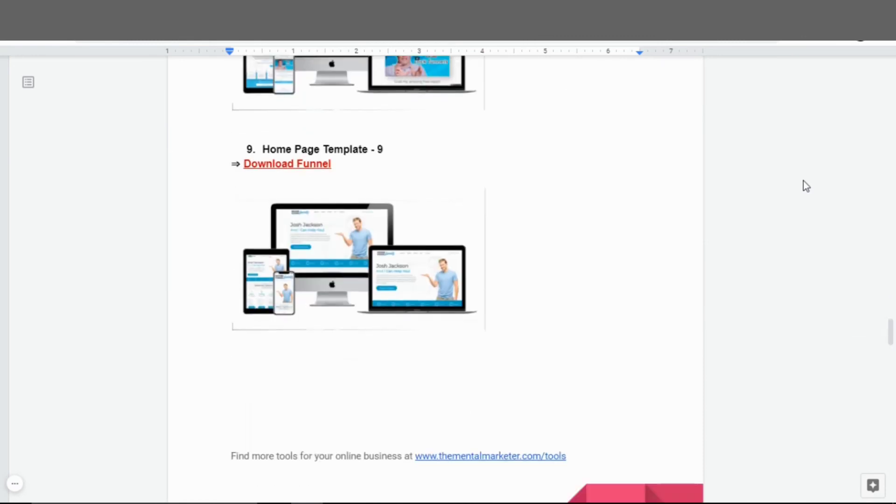
pyautogui.scroll(-6, 803, 181)
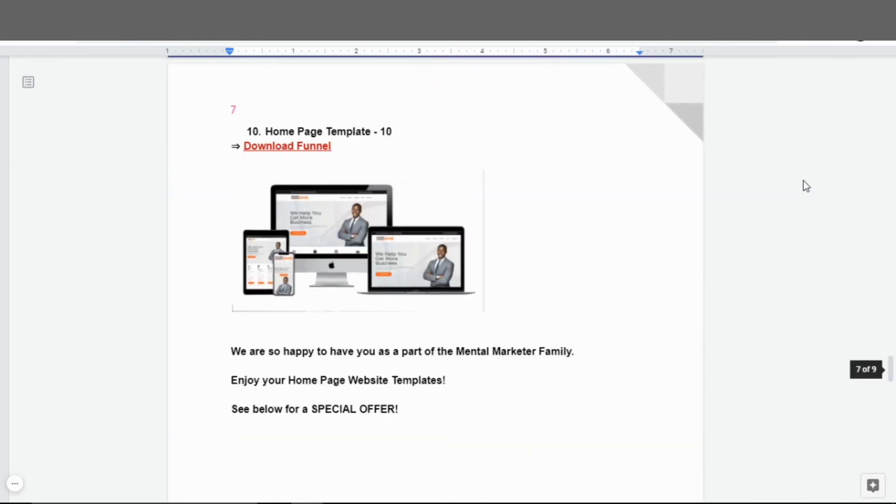